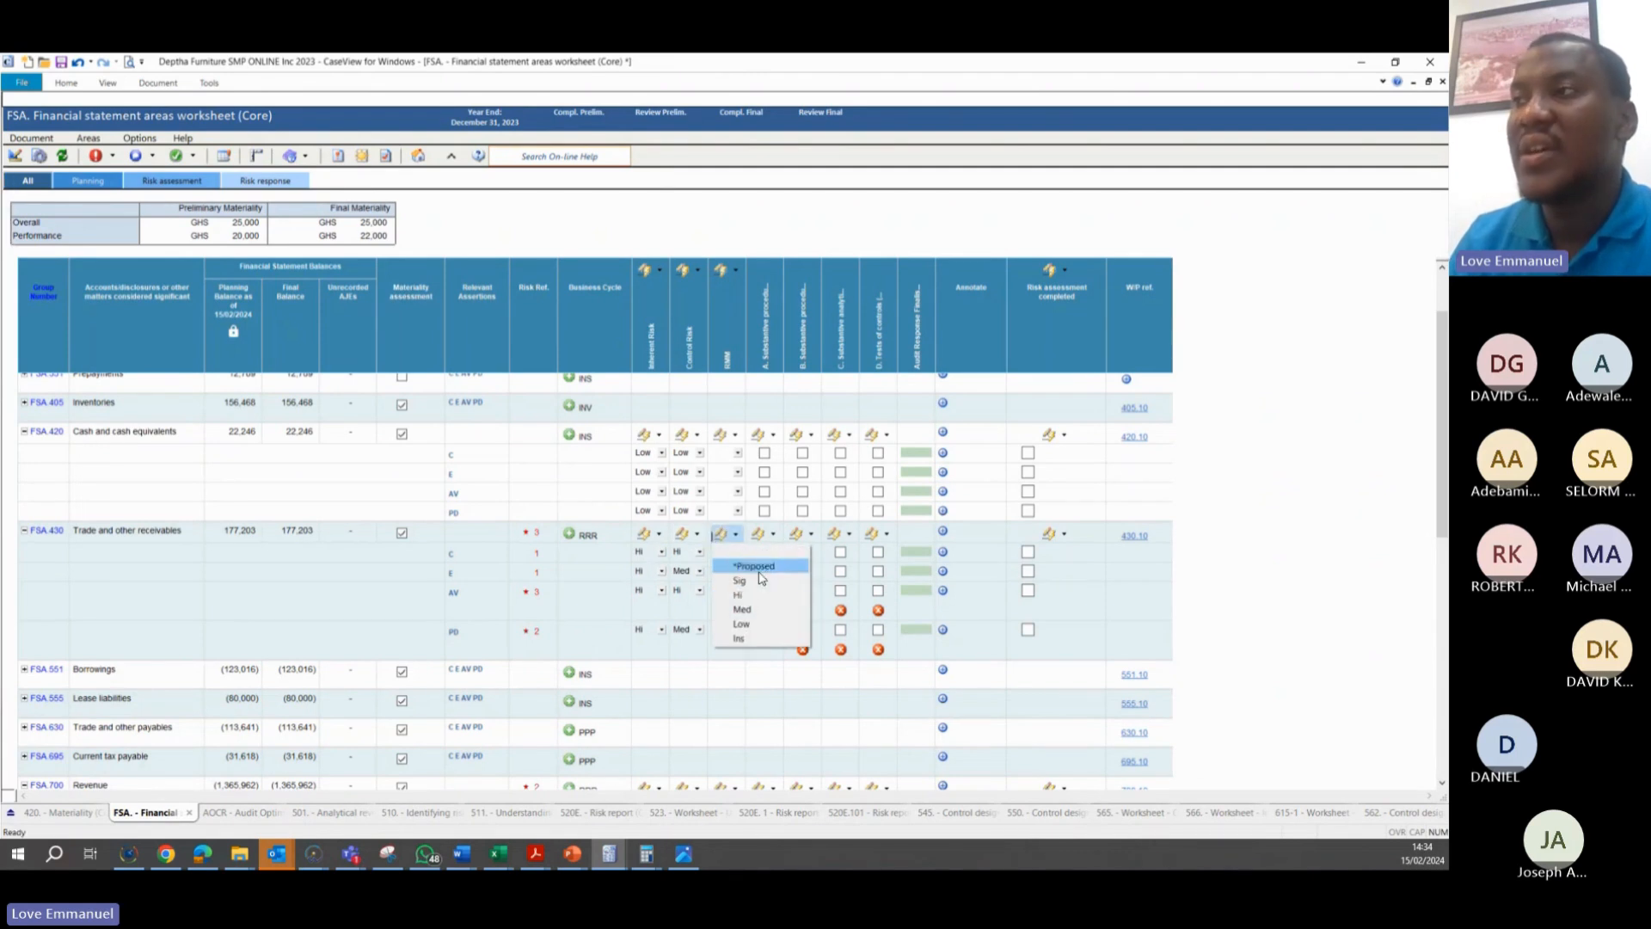
Apply the proposed RMM ratings to Trade and other receivables, and override the RMM for the Existence assertion with Hi
{"action": "left_click", "coordinate": [746, 567]}
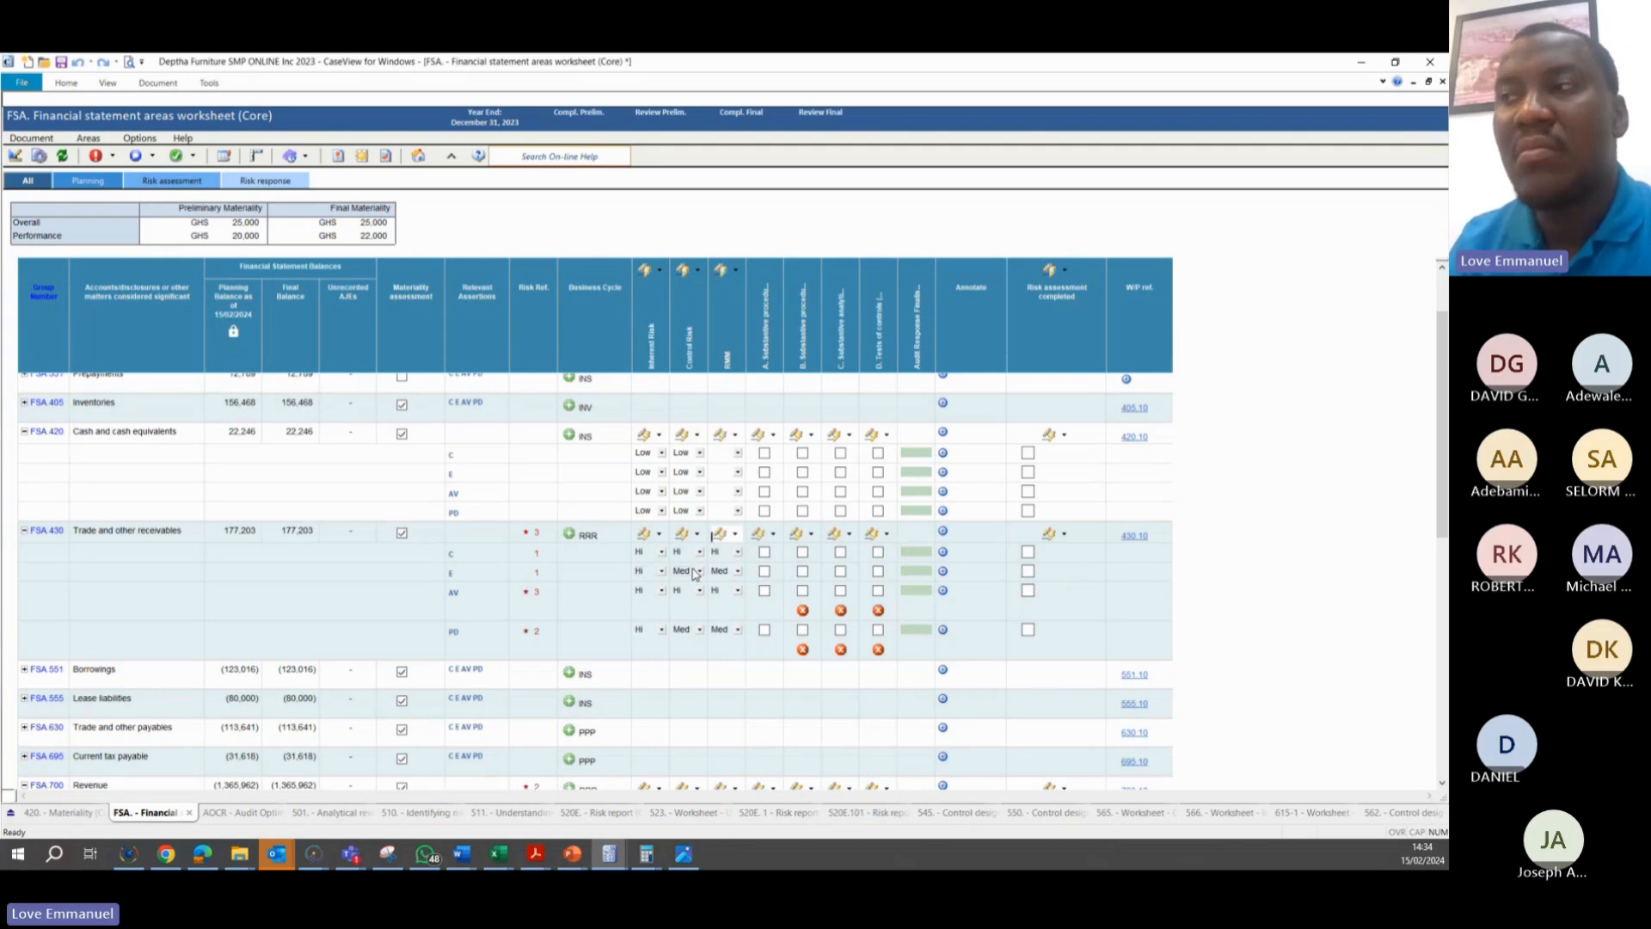
{"action": "left_click", "coordinate": [737, 572]}
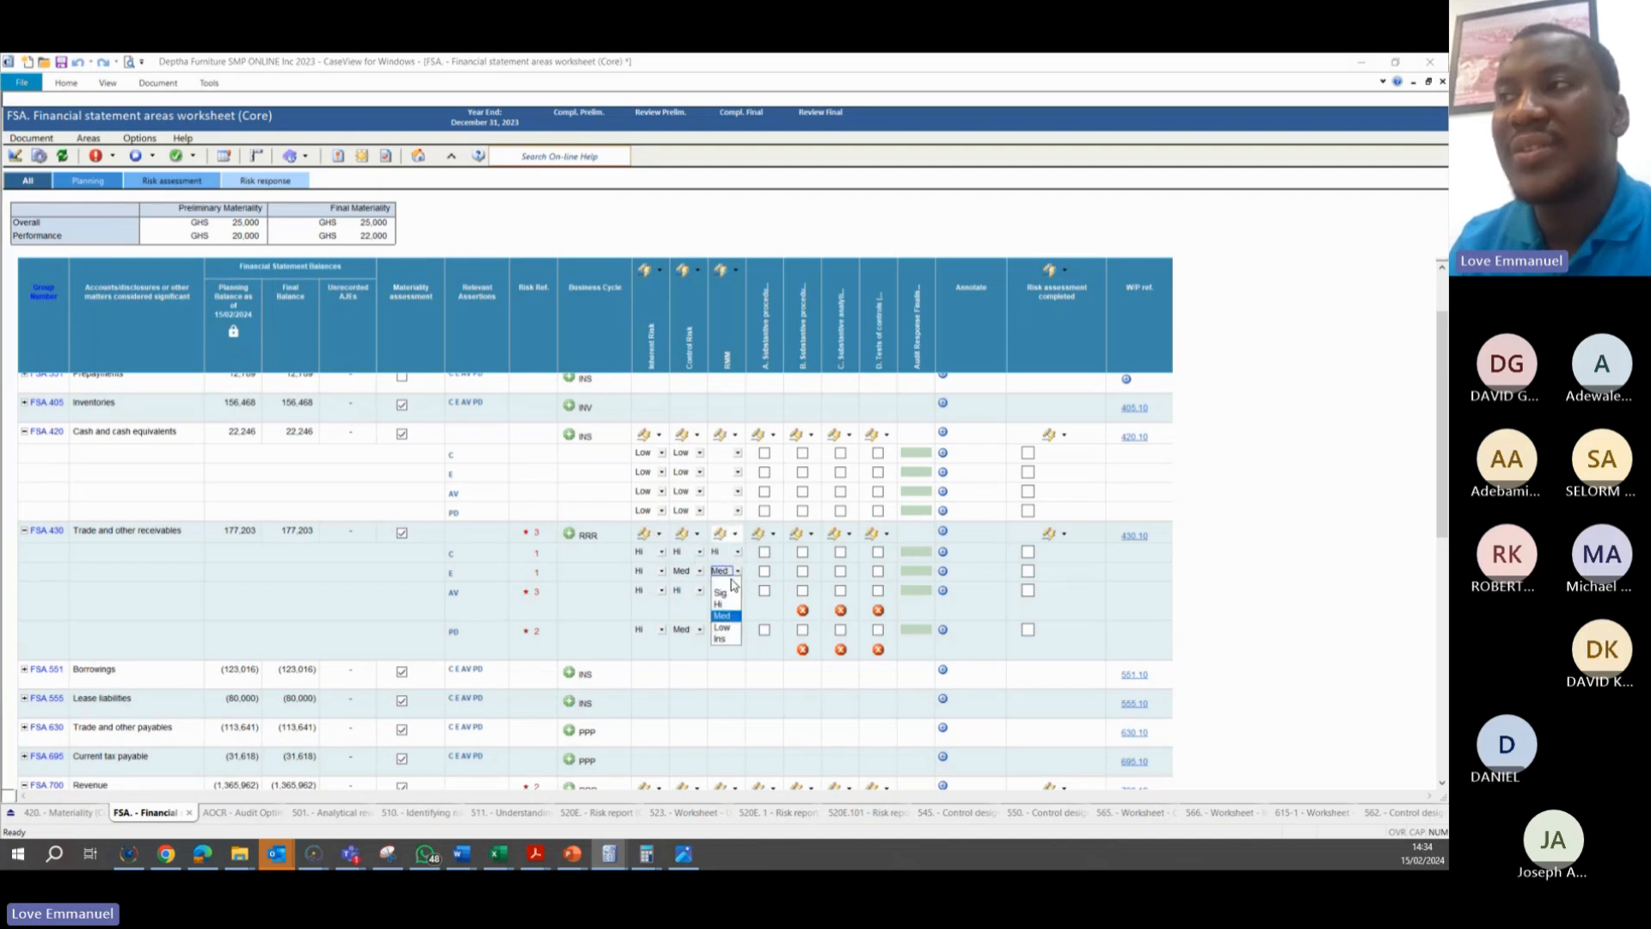
{"action": "left_click", "coordinate": [722, 604]}
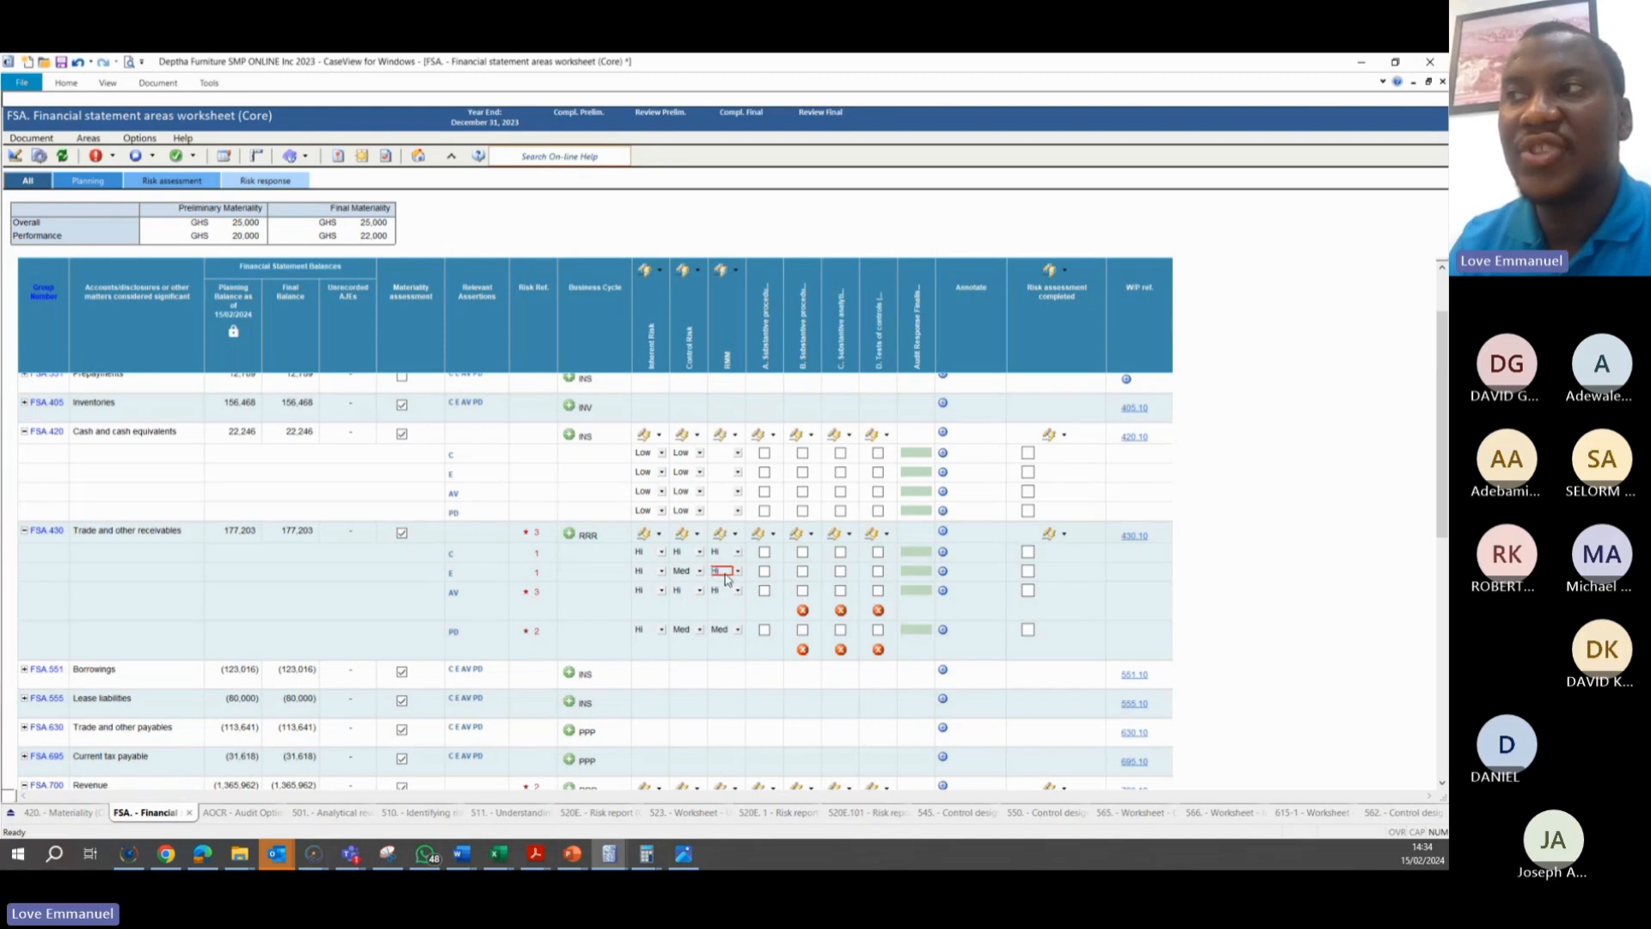
{"action": "left_click", "coordinate": [737, 571]}
{"action": "left_click", "coordinate": [738, 571]}
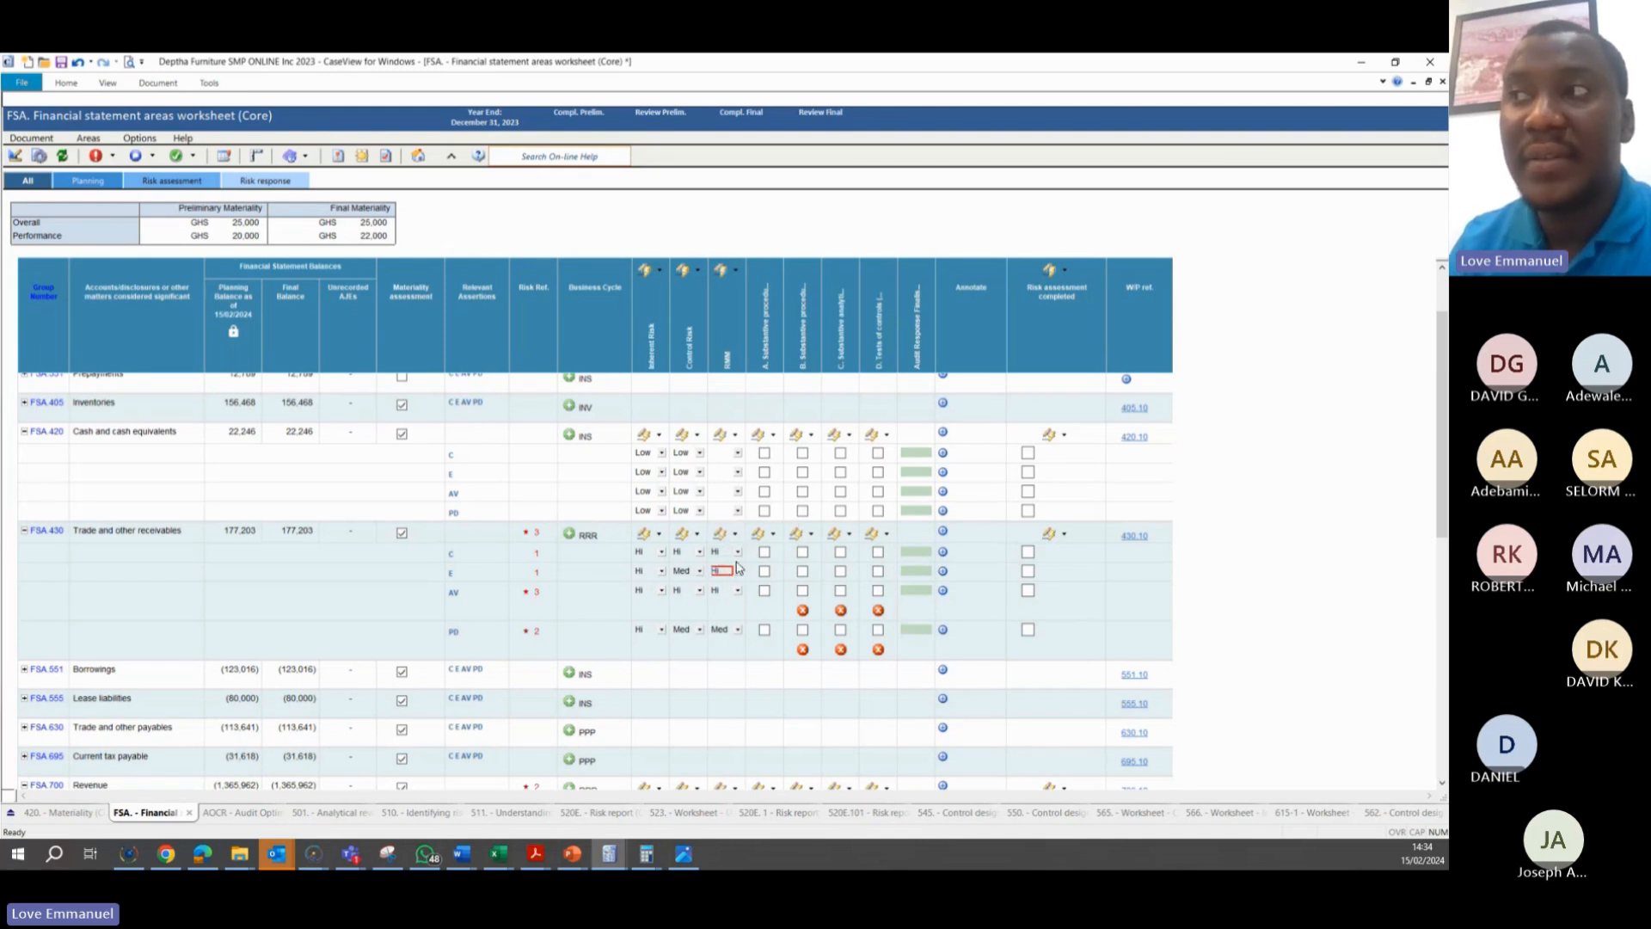
{"action": "left_click", "coordinate": [737, 571]}
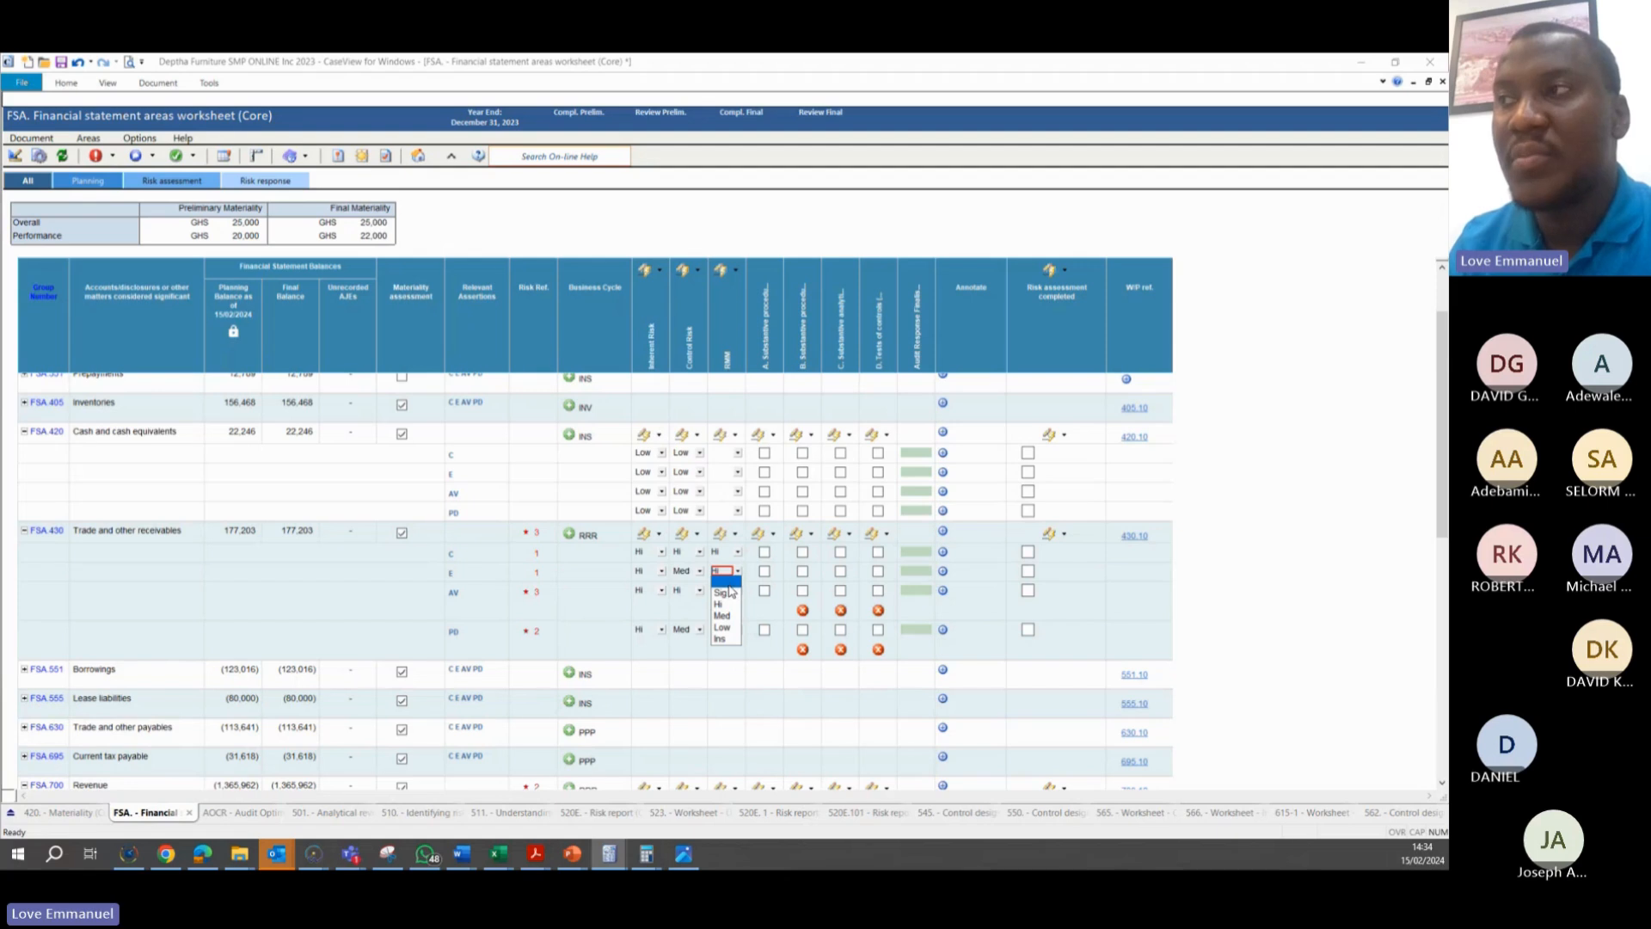
{"action": "left_click", "coordinate": [725, 581]}
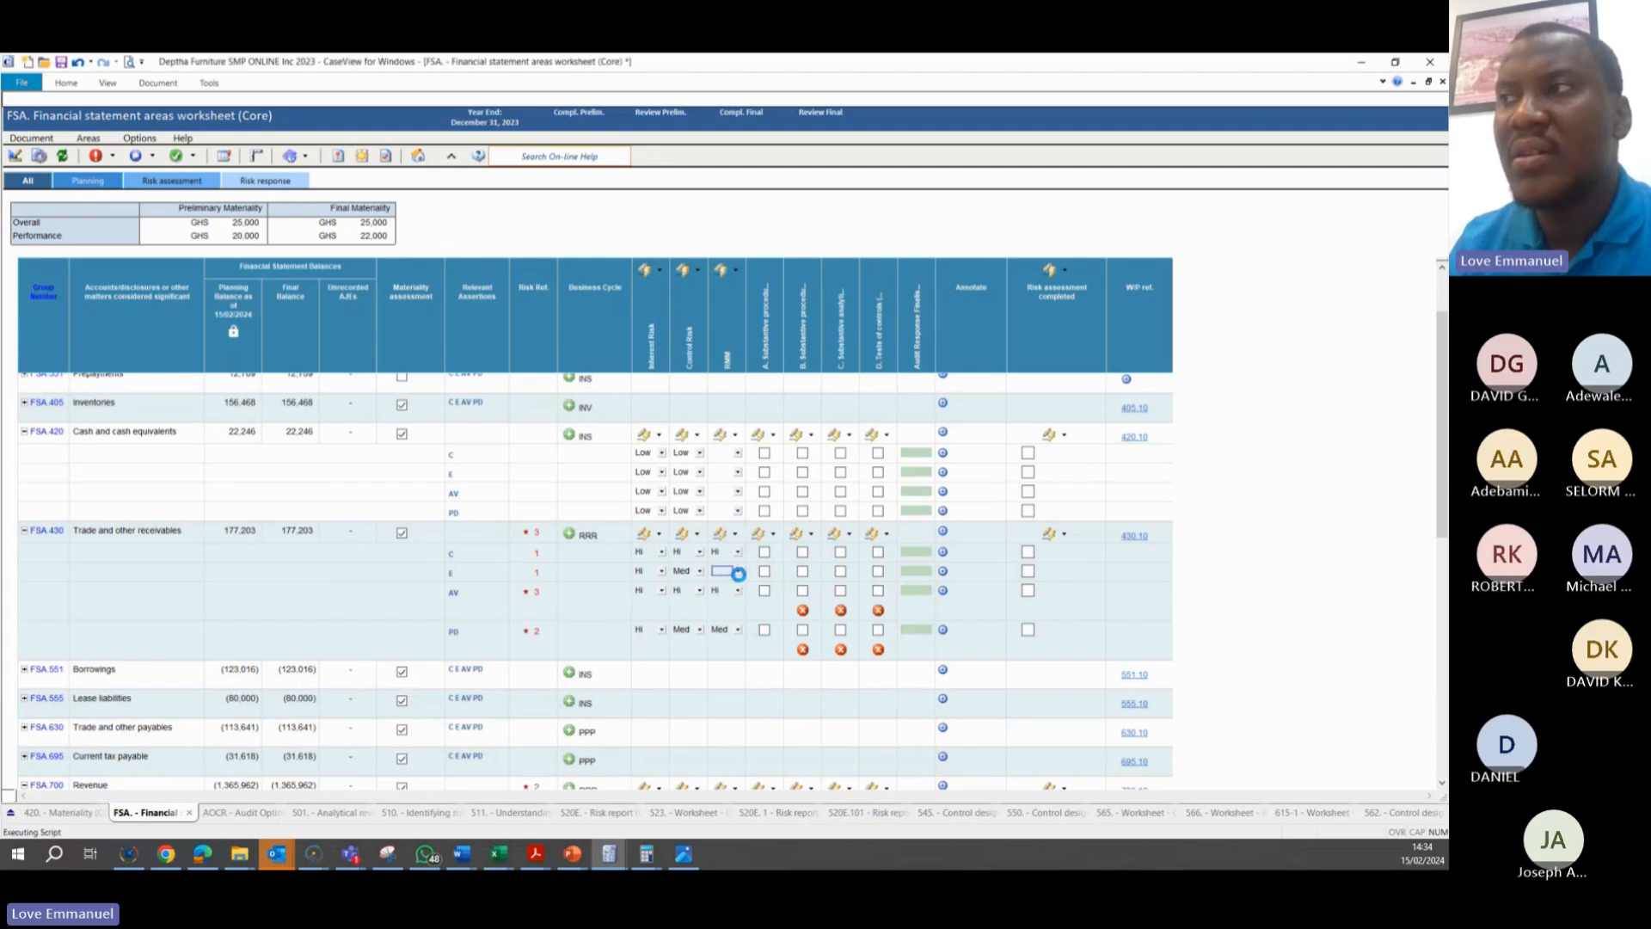
{"action": "left_click", "coordinate": [737, 571]}
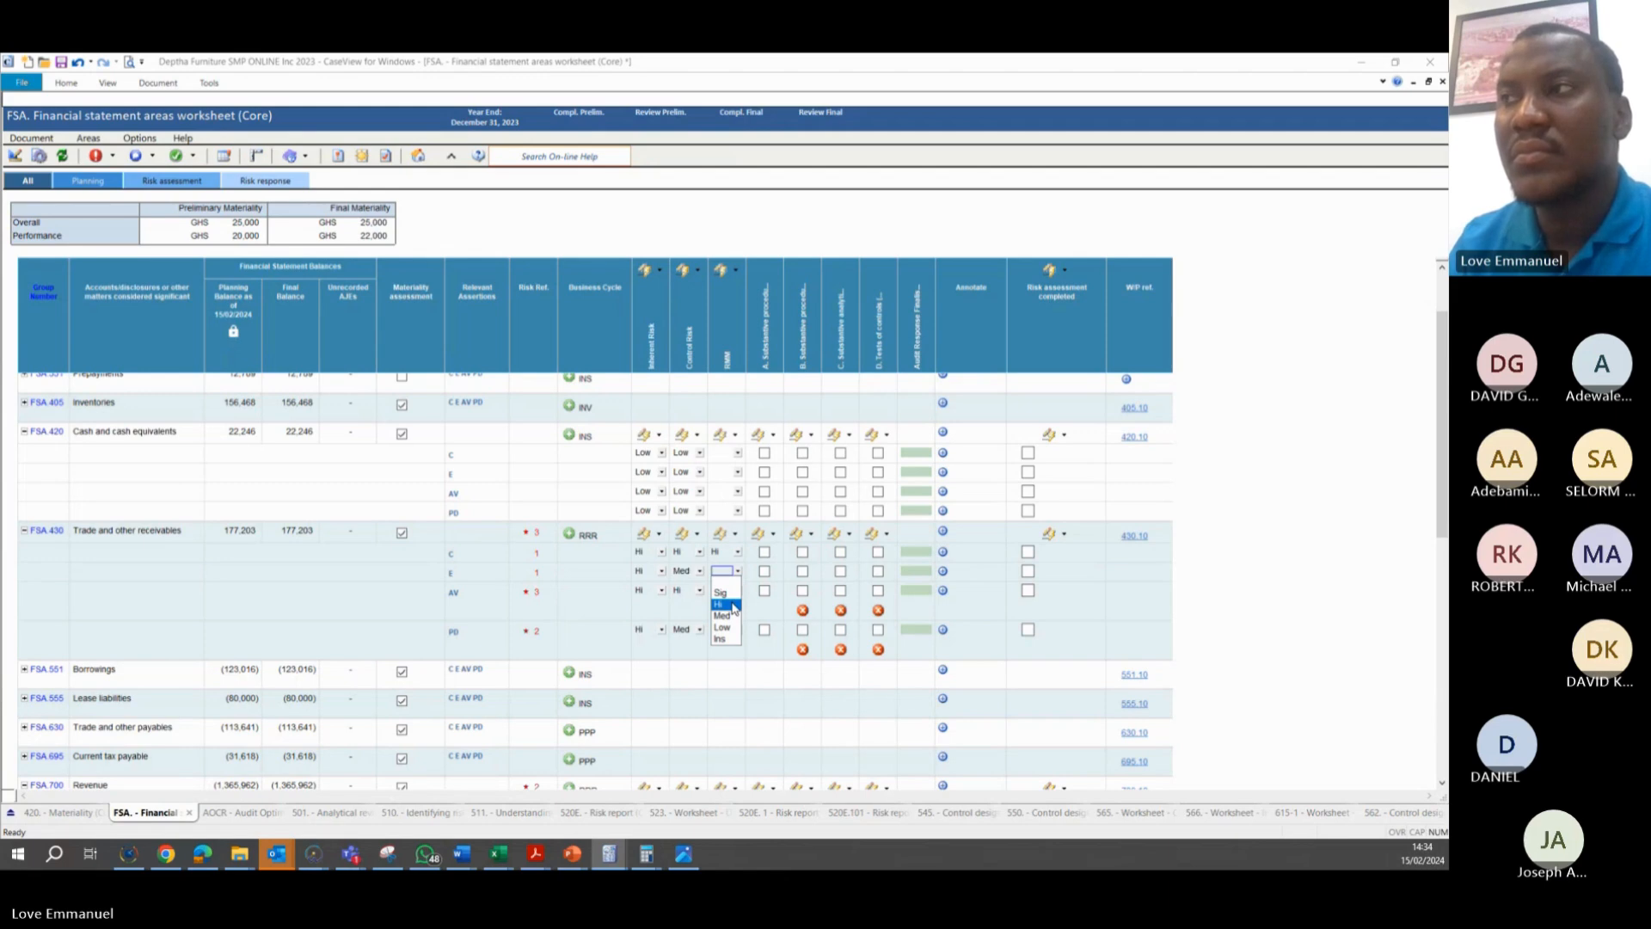
{"action": "left_click", "coordinate": [732, 605]}
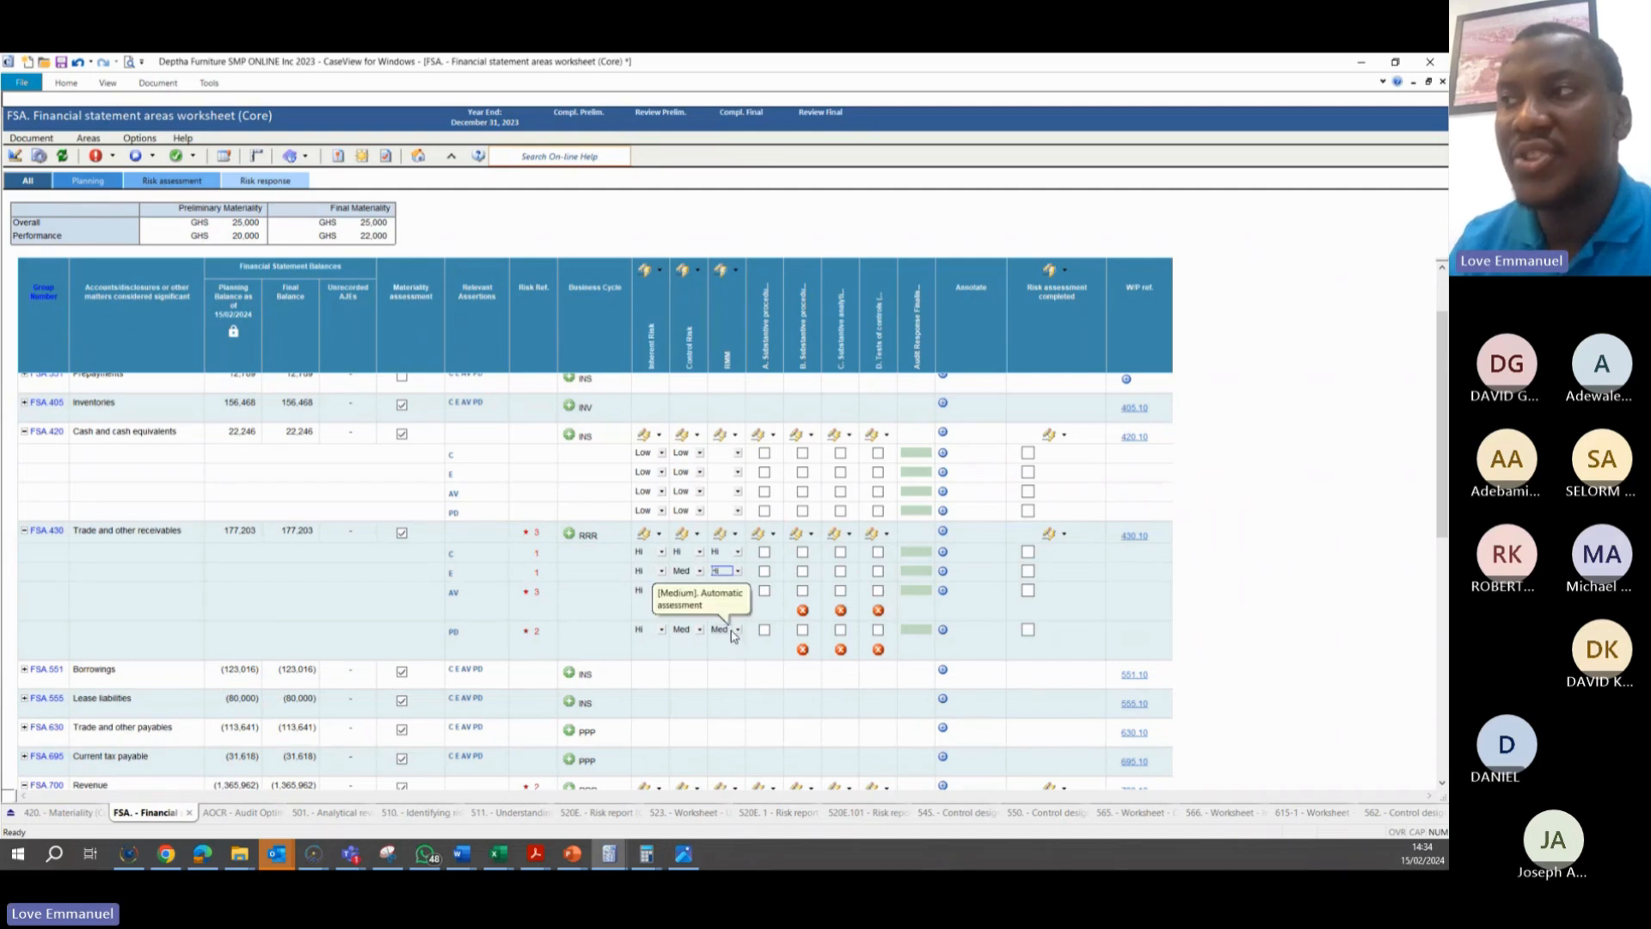
{"action": "left_click", "coordinate": [736, 630]}
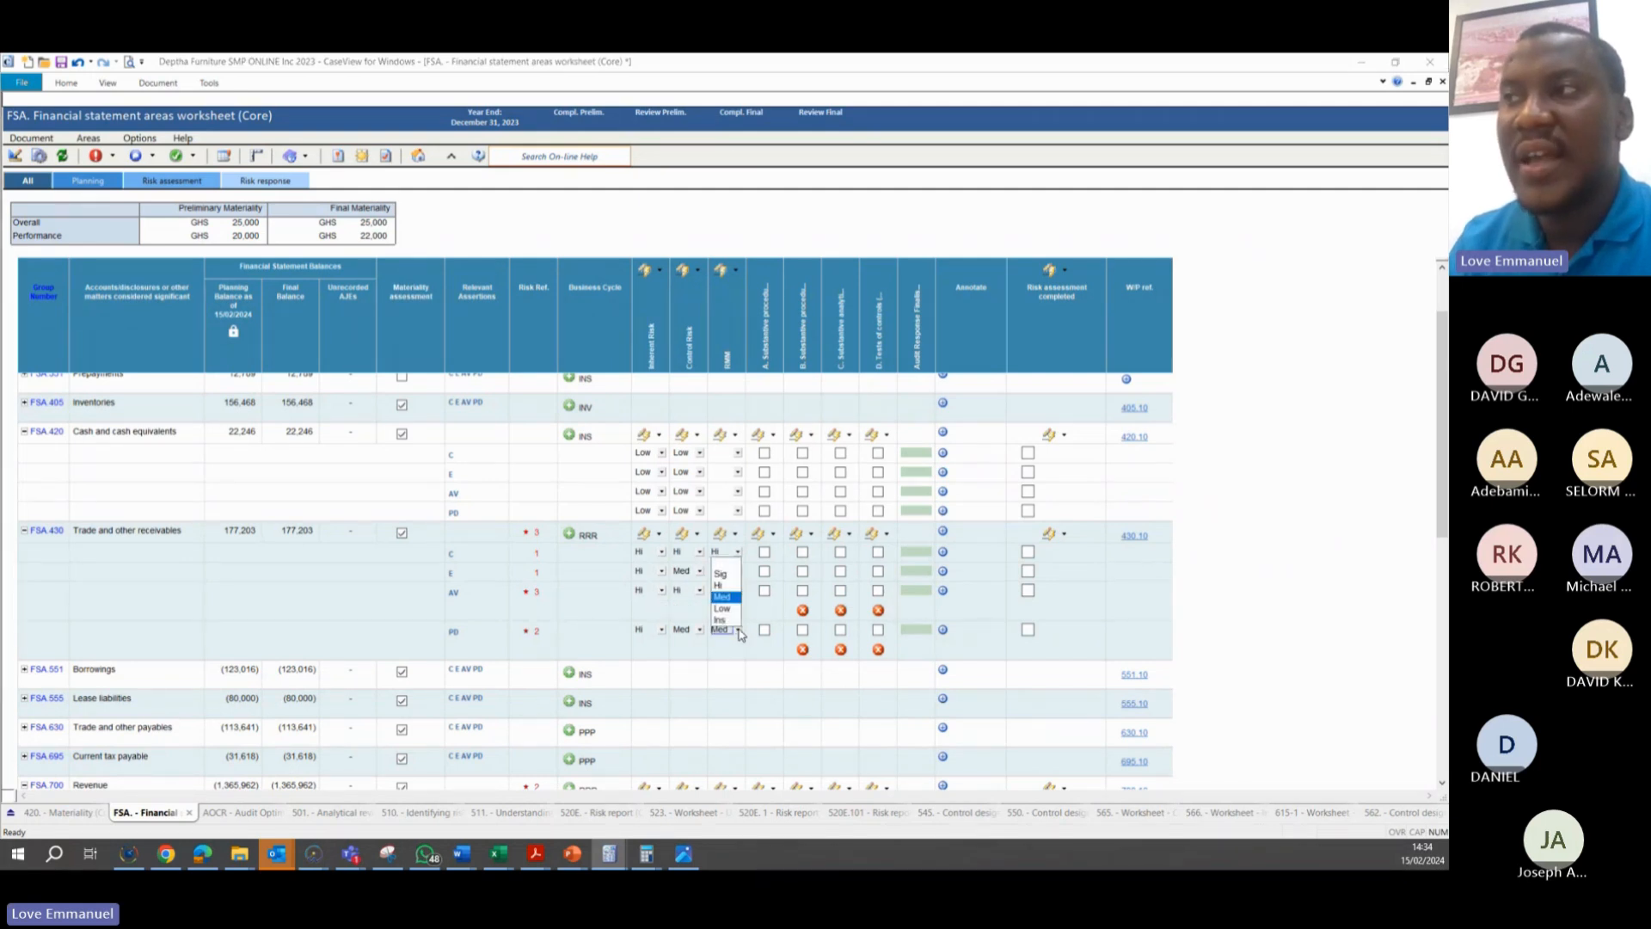
{"action": "left_click", "coordinate": [687, 612]}
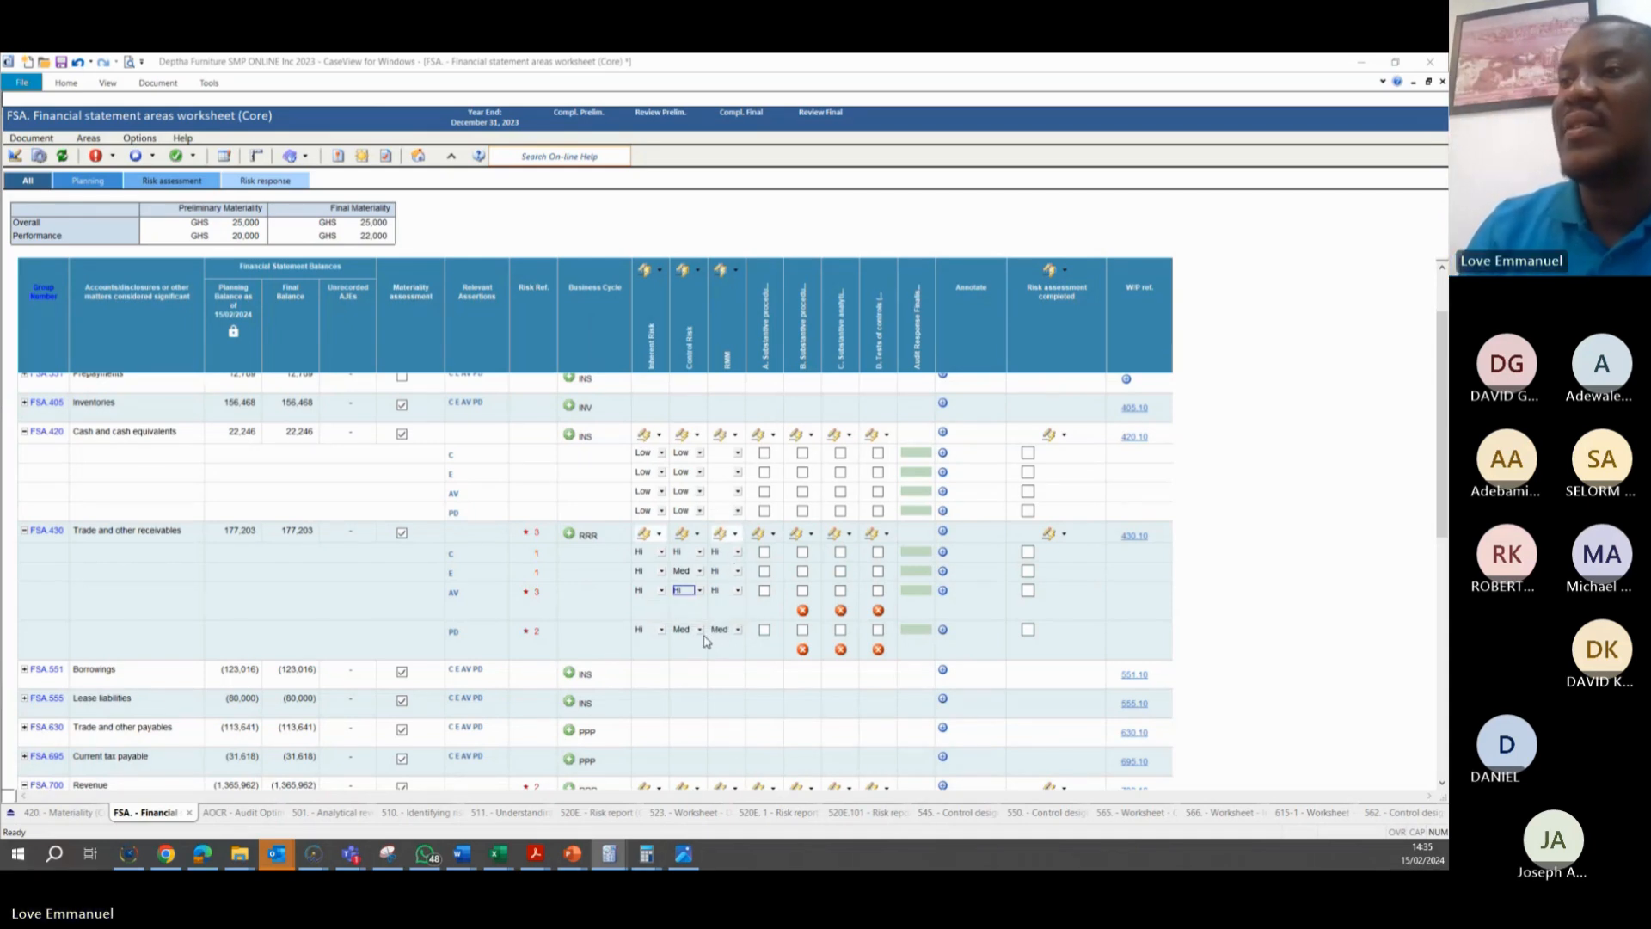
Switch to the Deptha Furniture file in Working Papers, view its Digital Dashboard workflow, and return to the financial statement areas worksheet
{"action": "mouse_move", "coordinate": [311, 862]}
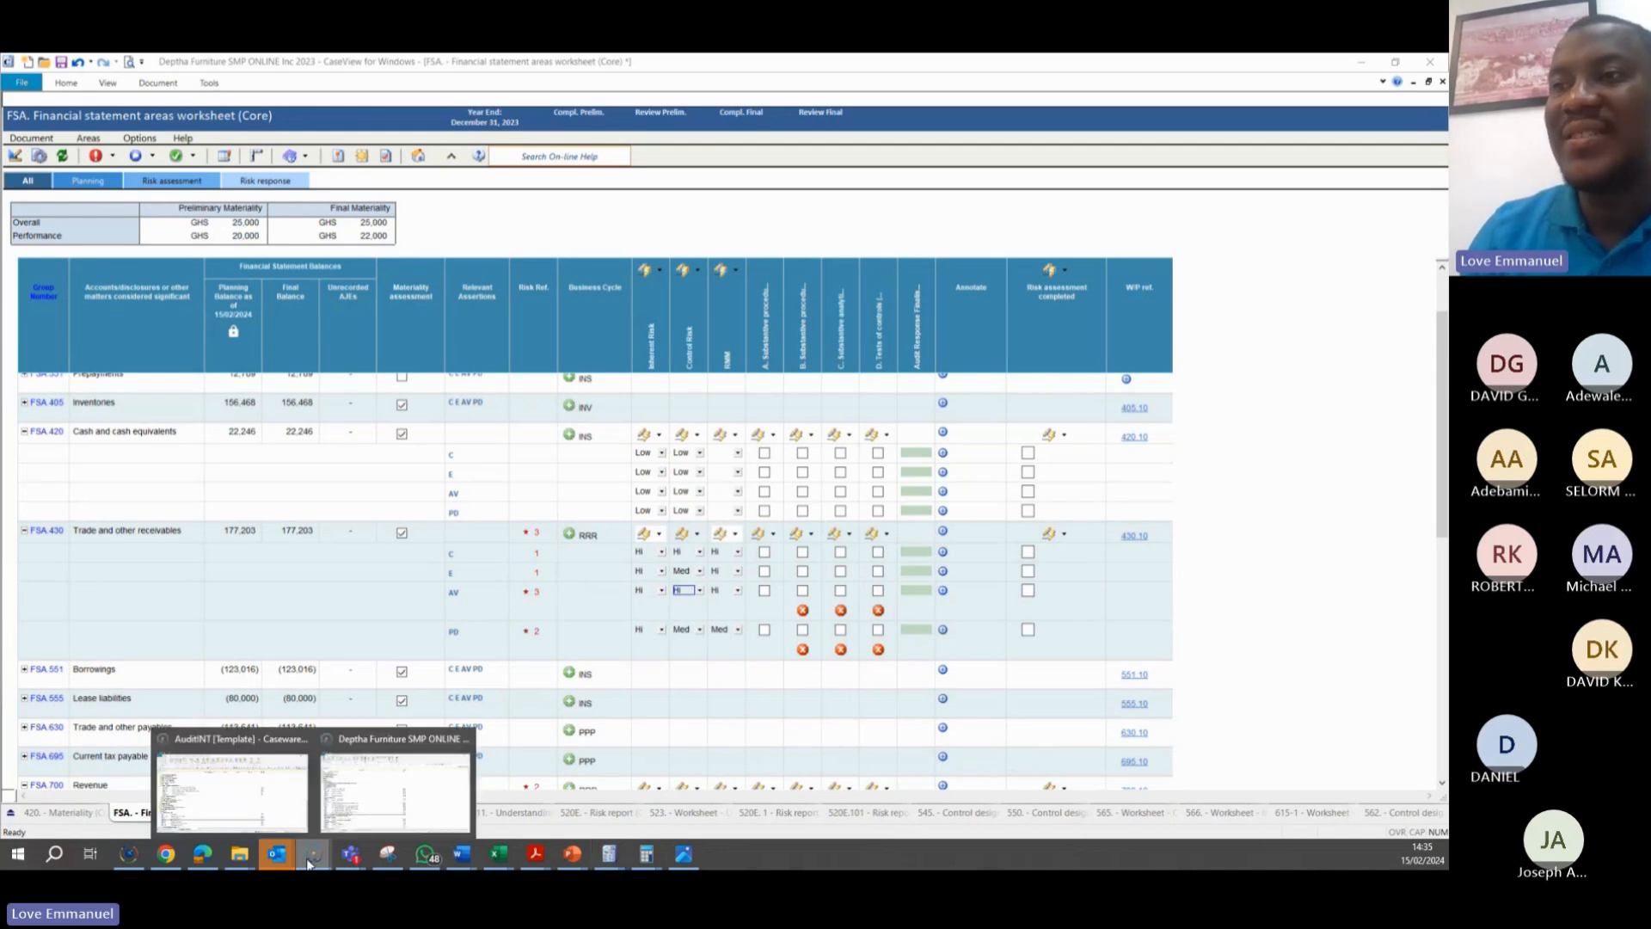
{"action": "left_click", "coordinate": [366, 795]}
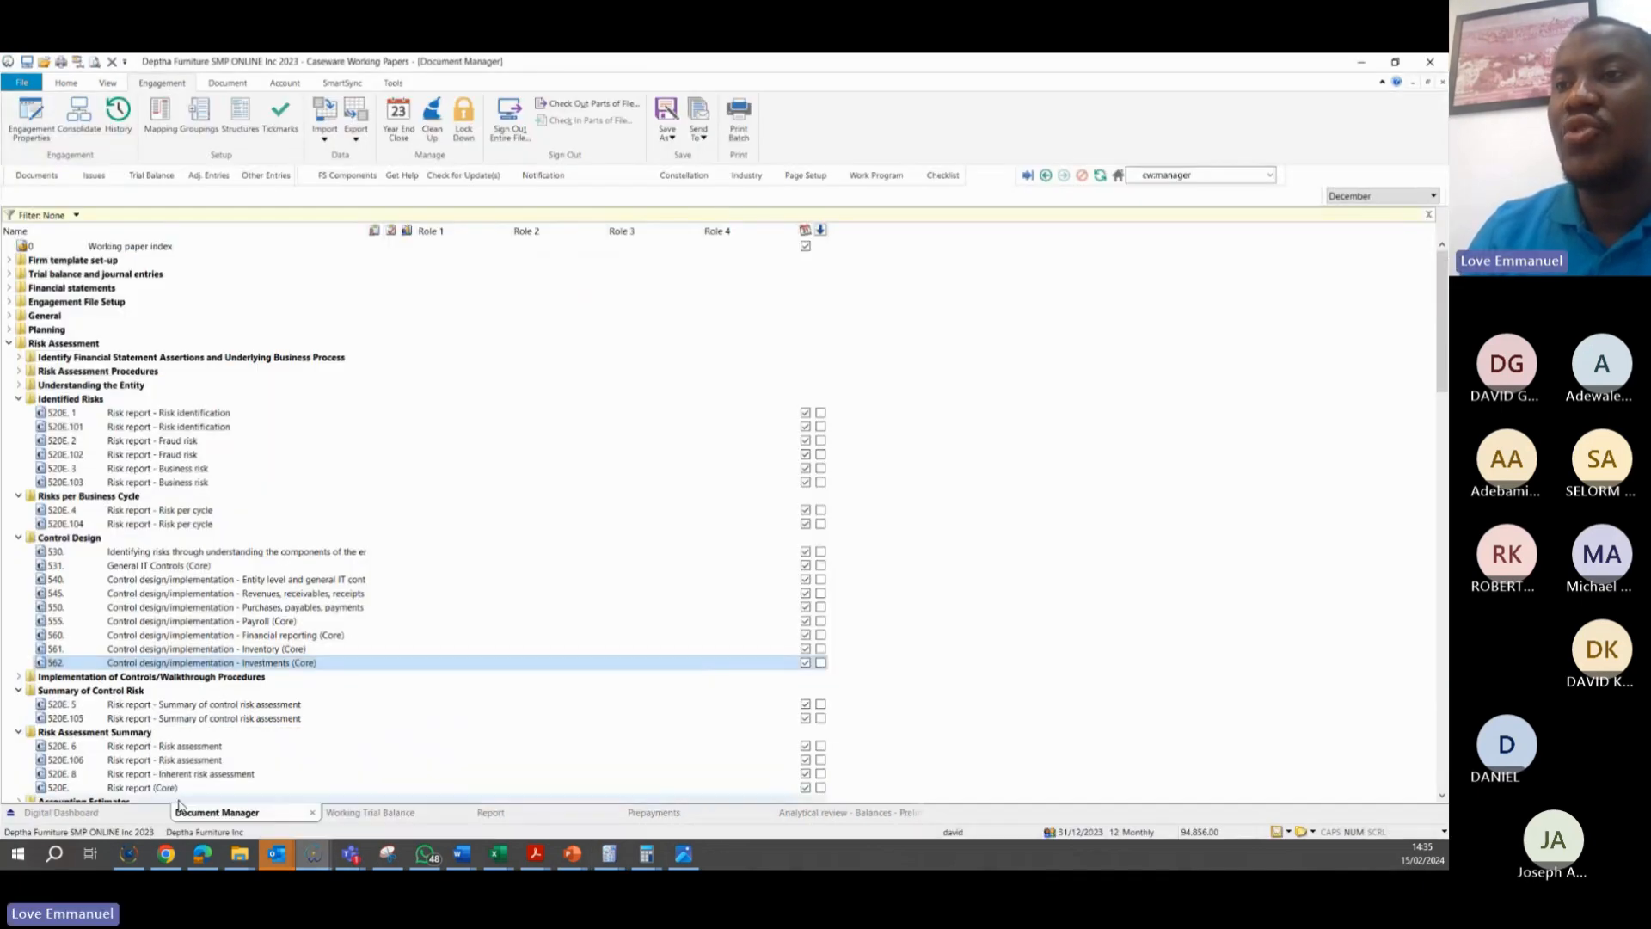
{"action": "left_click", "coordinate": [105, 815]}
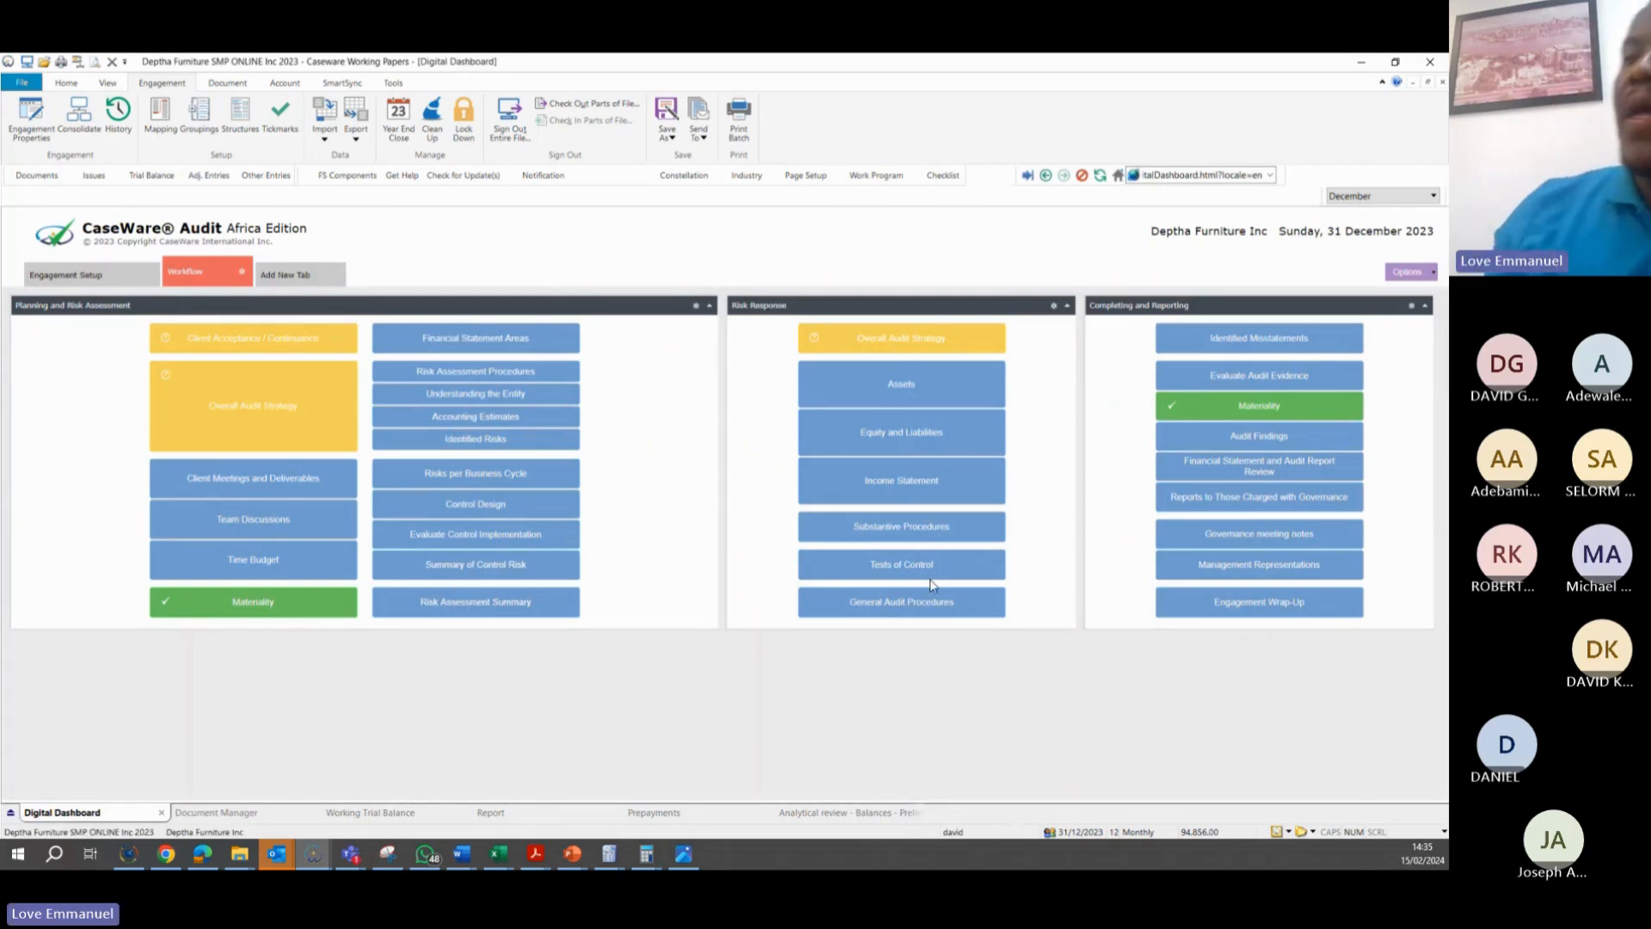
{"action": "mouse_move", "coordinate": [623, 862]}
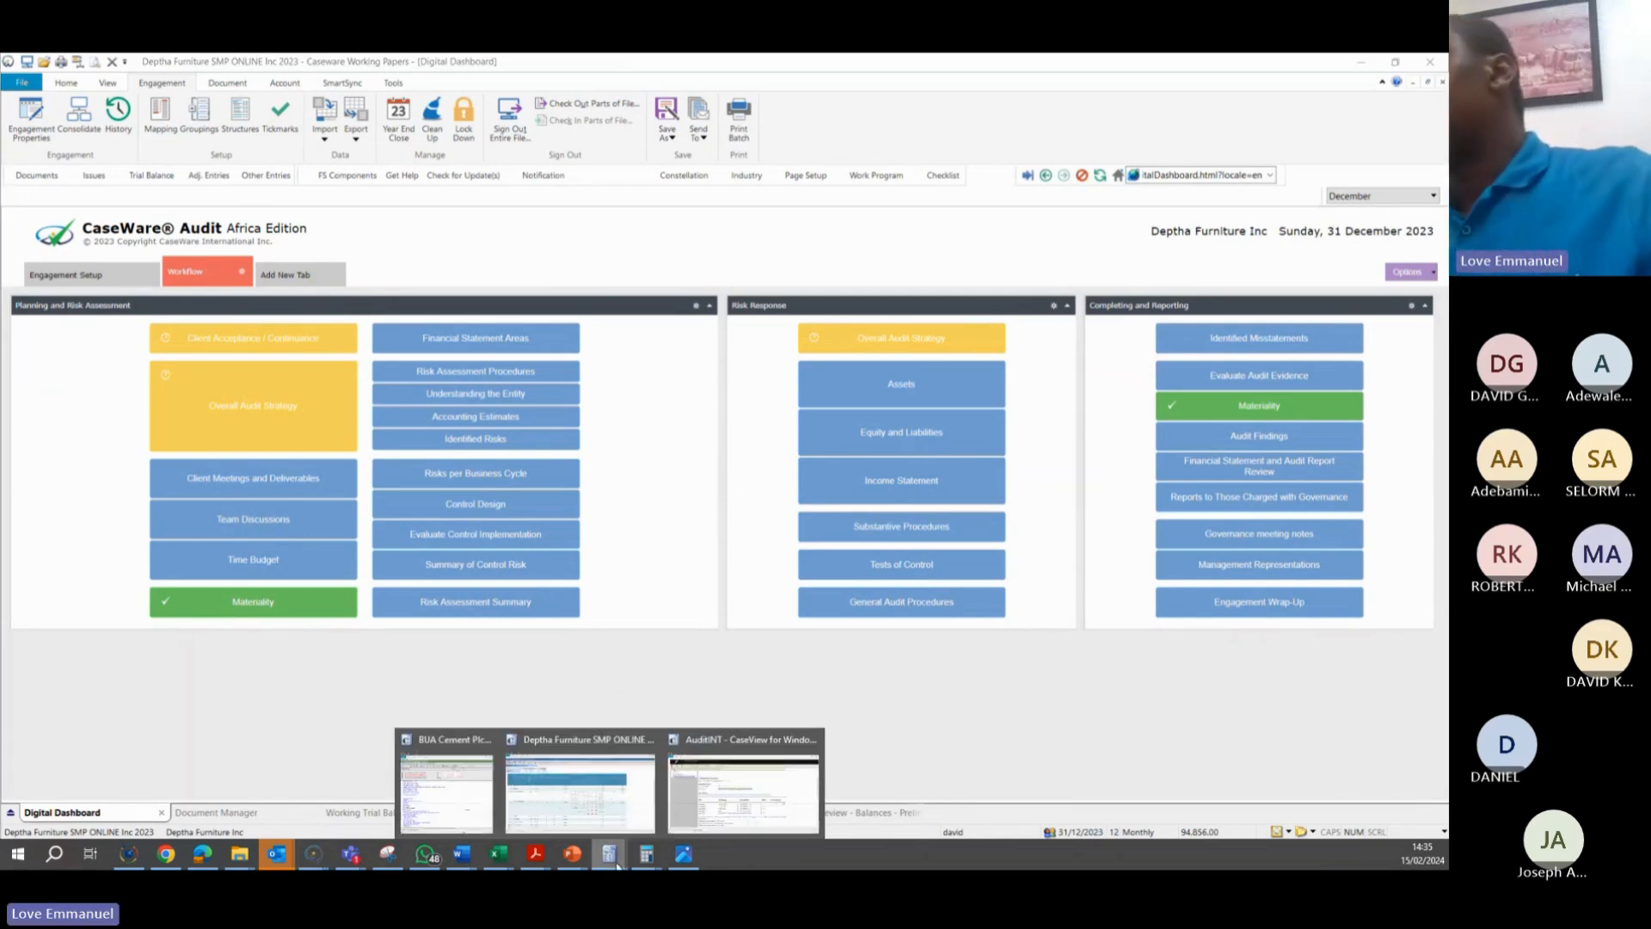
{"action": "left_click", "coordinate": [556, 773]}
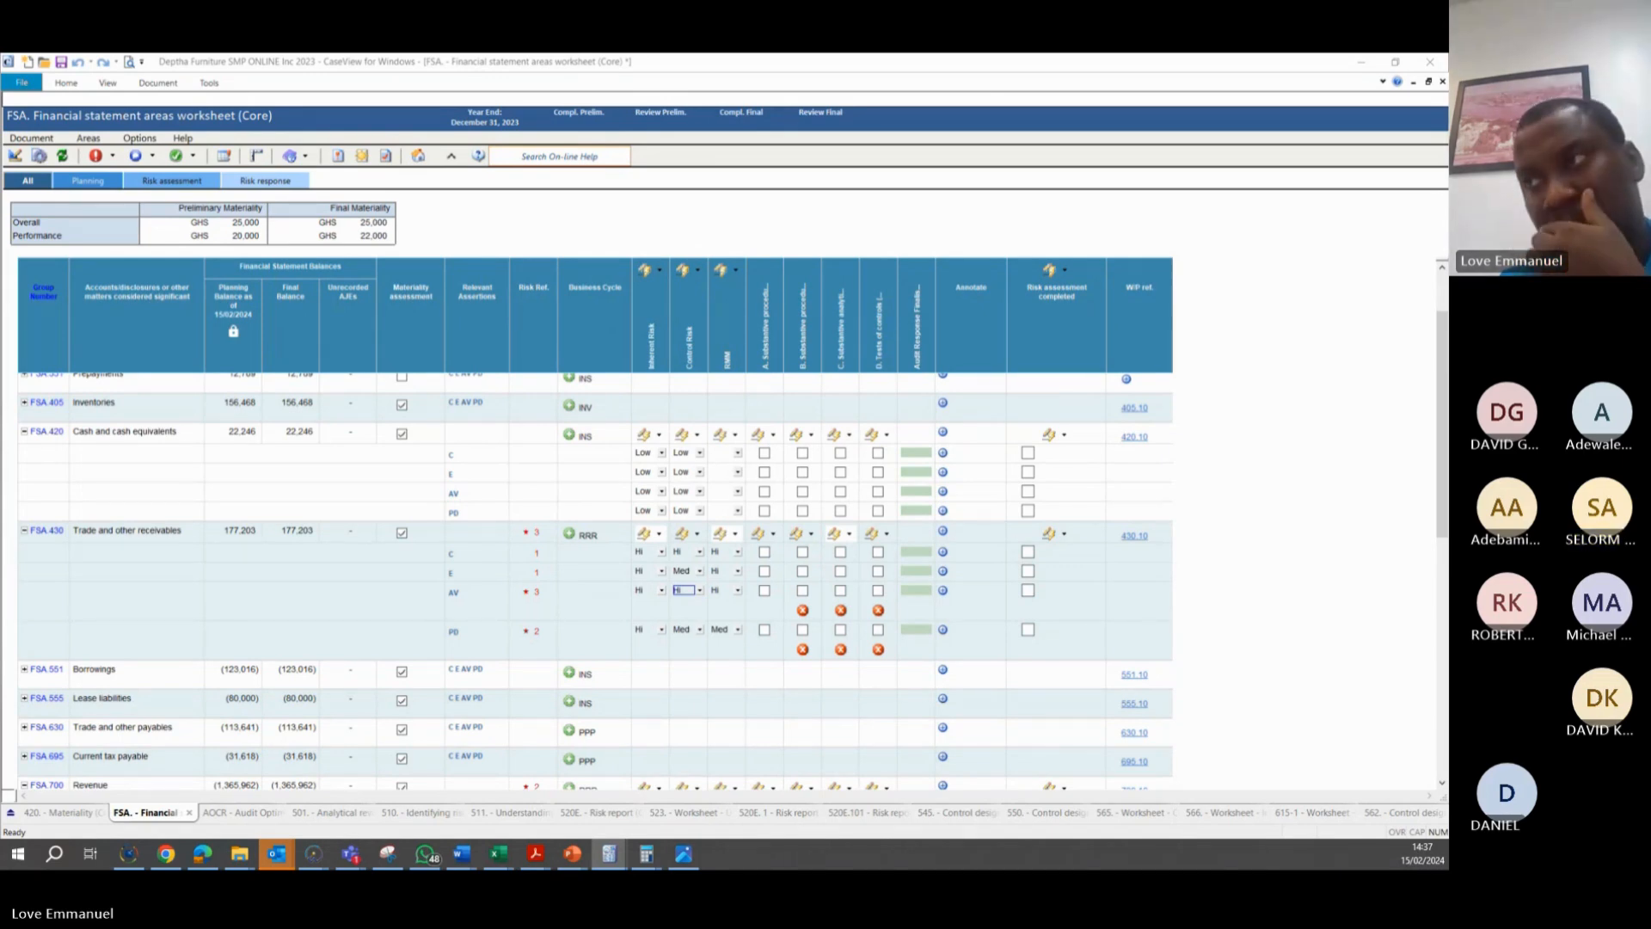
In document 545 on revenues, receivables and receipts, view the monthly aged accounts receivables review control and the risks associated with it
{"action": "left_click", "coordinate": [937, 810]}
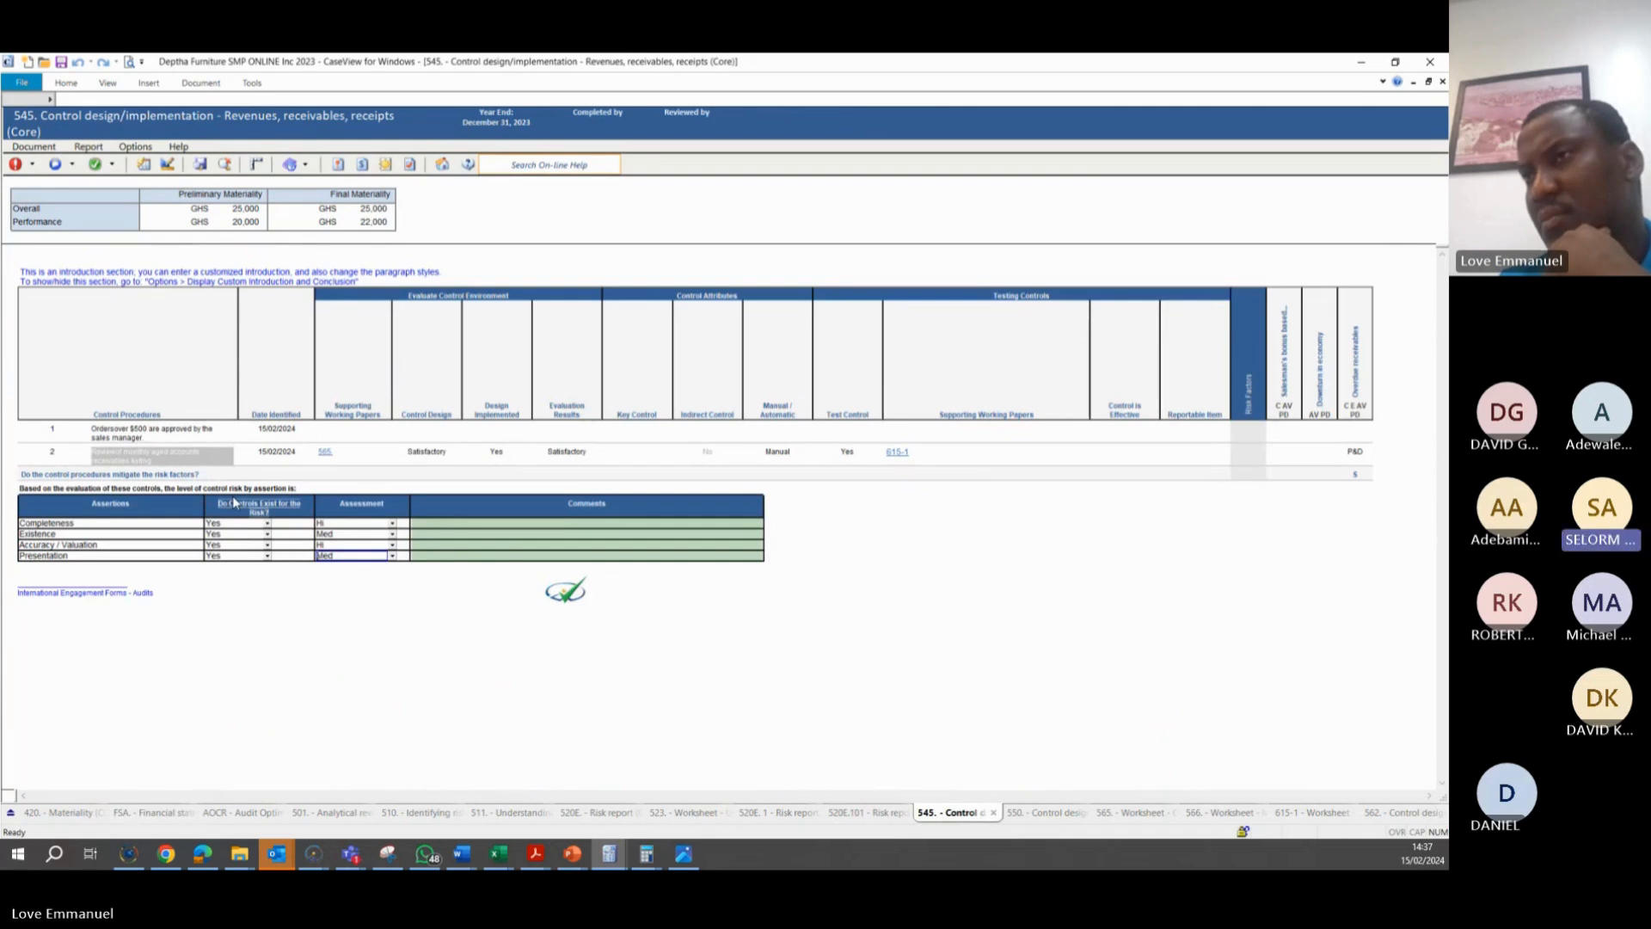
{"action": "left_click", "coordinate": [52, 165]}
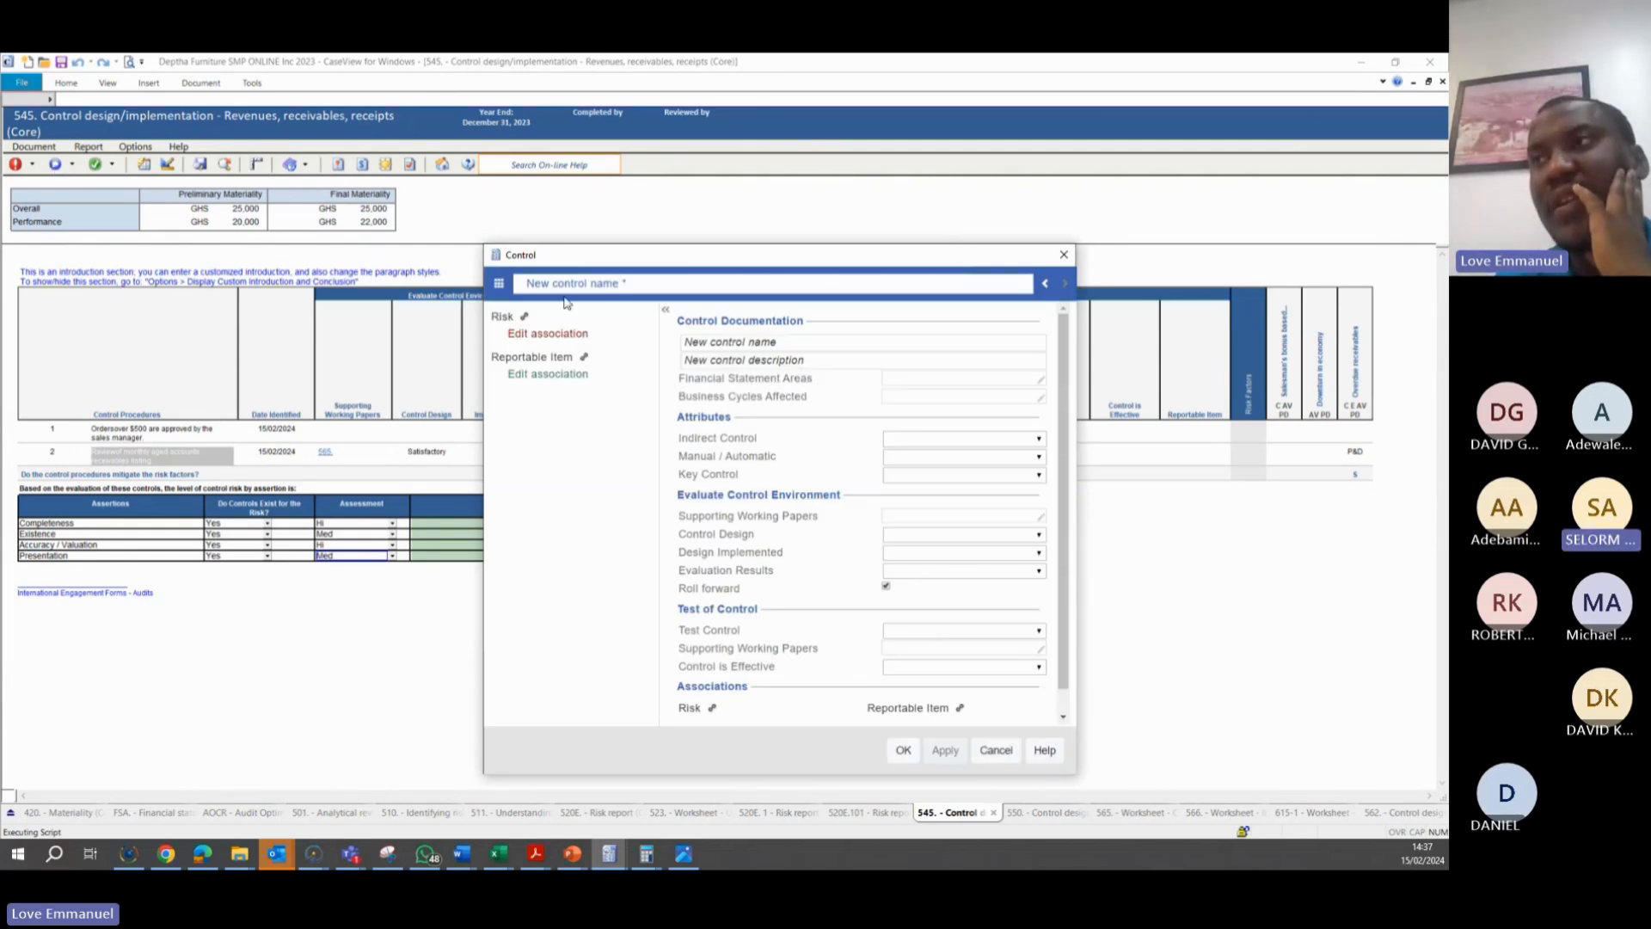
{"action": "left_click", "coordinate": [500, 286]}
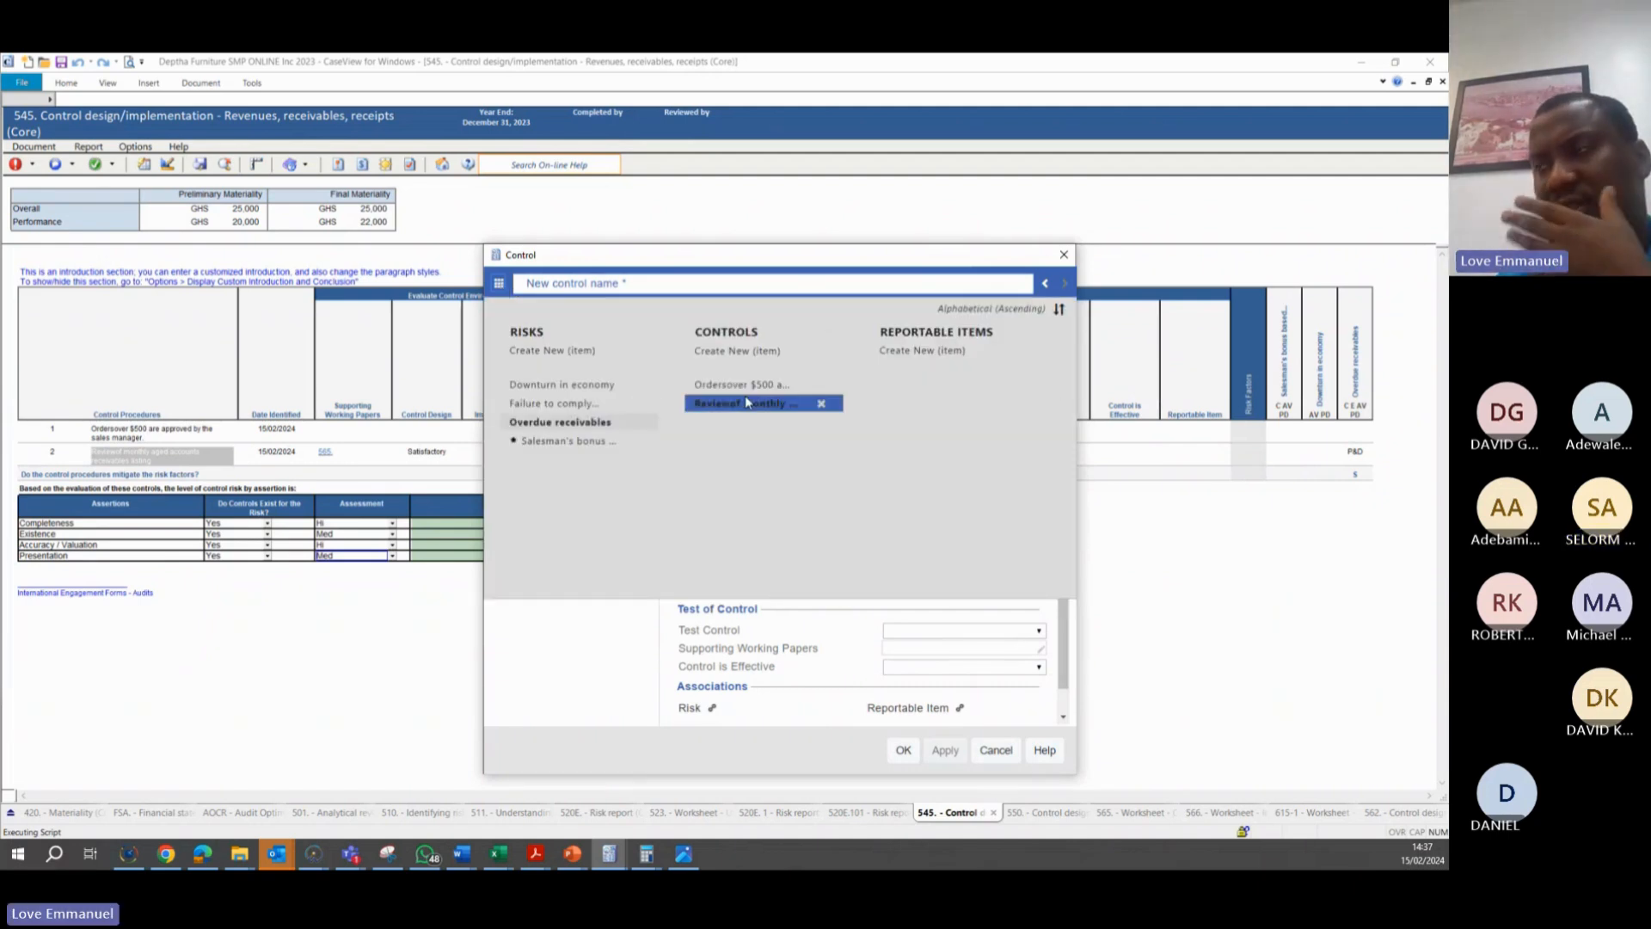
{"action": "left_click", "coordinate": [745, 402]}
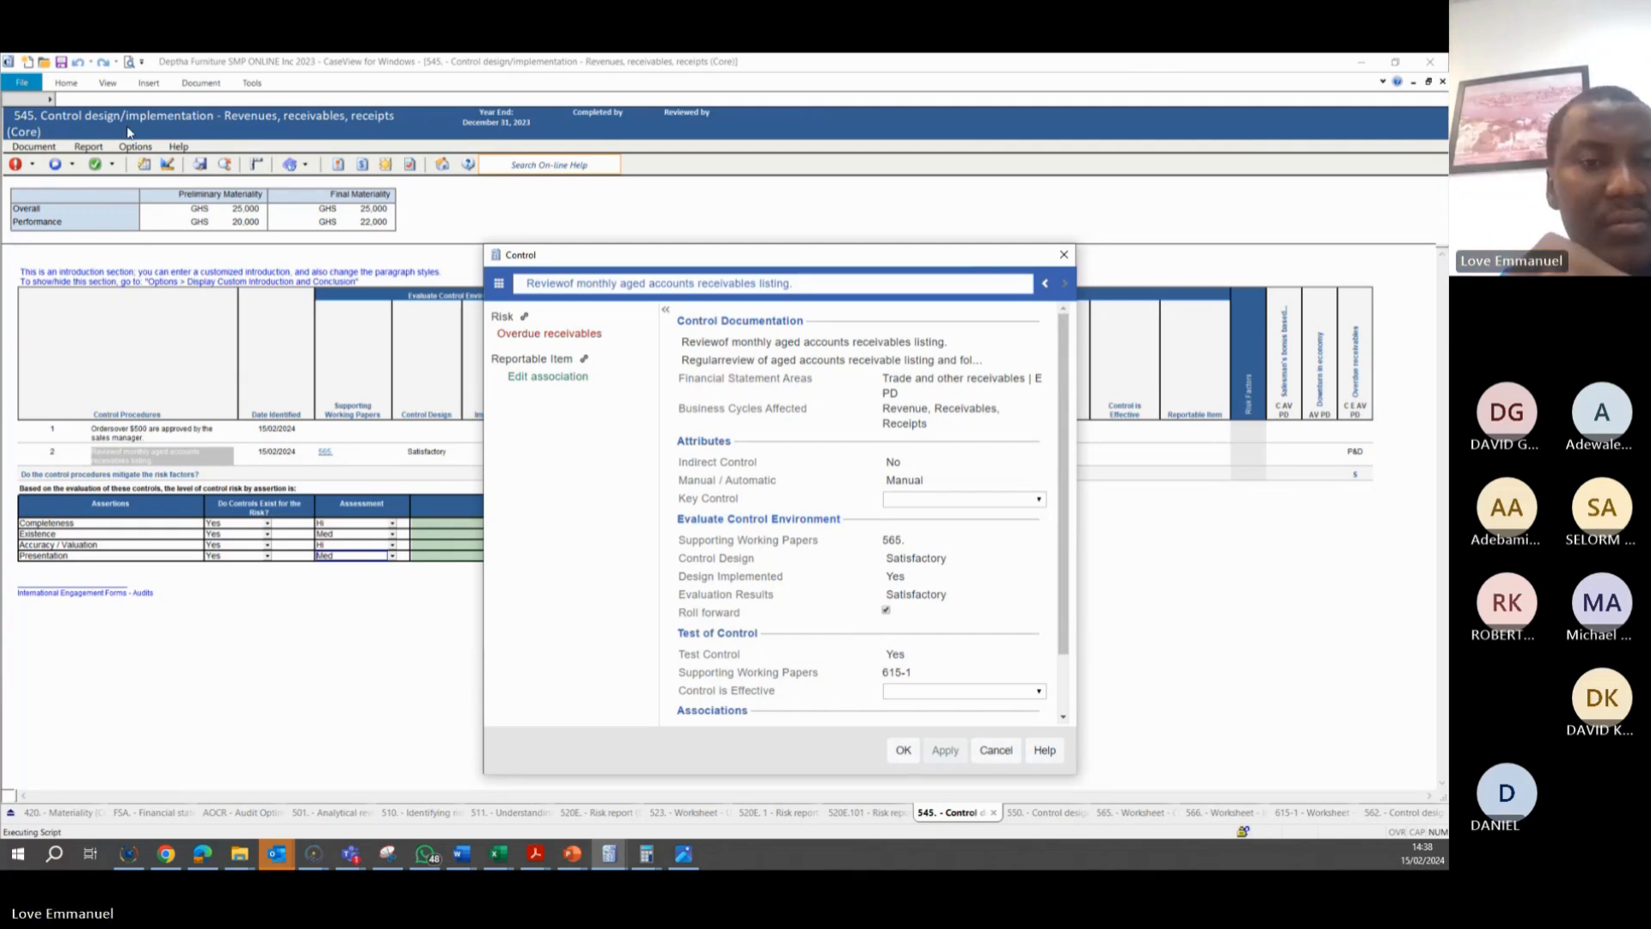
{"action": "left_click", "coordinate": [525, 318]}
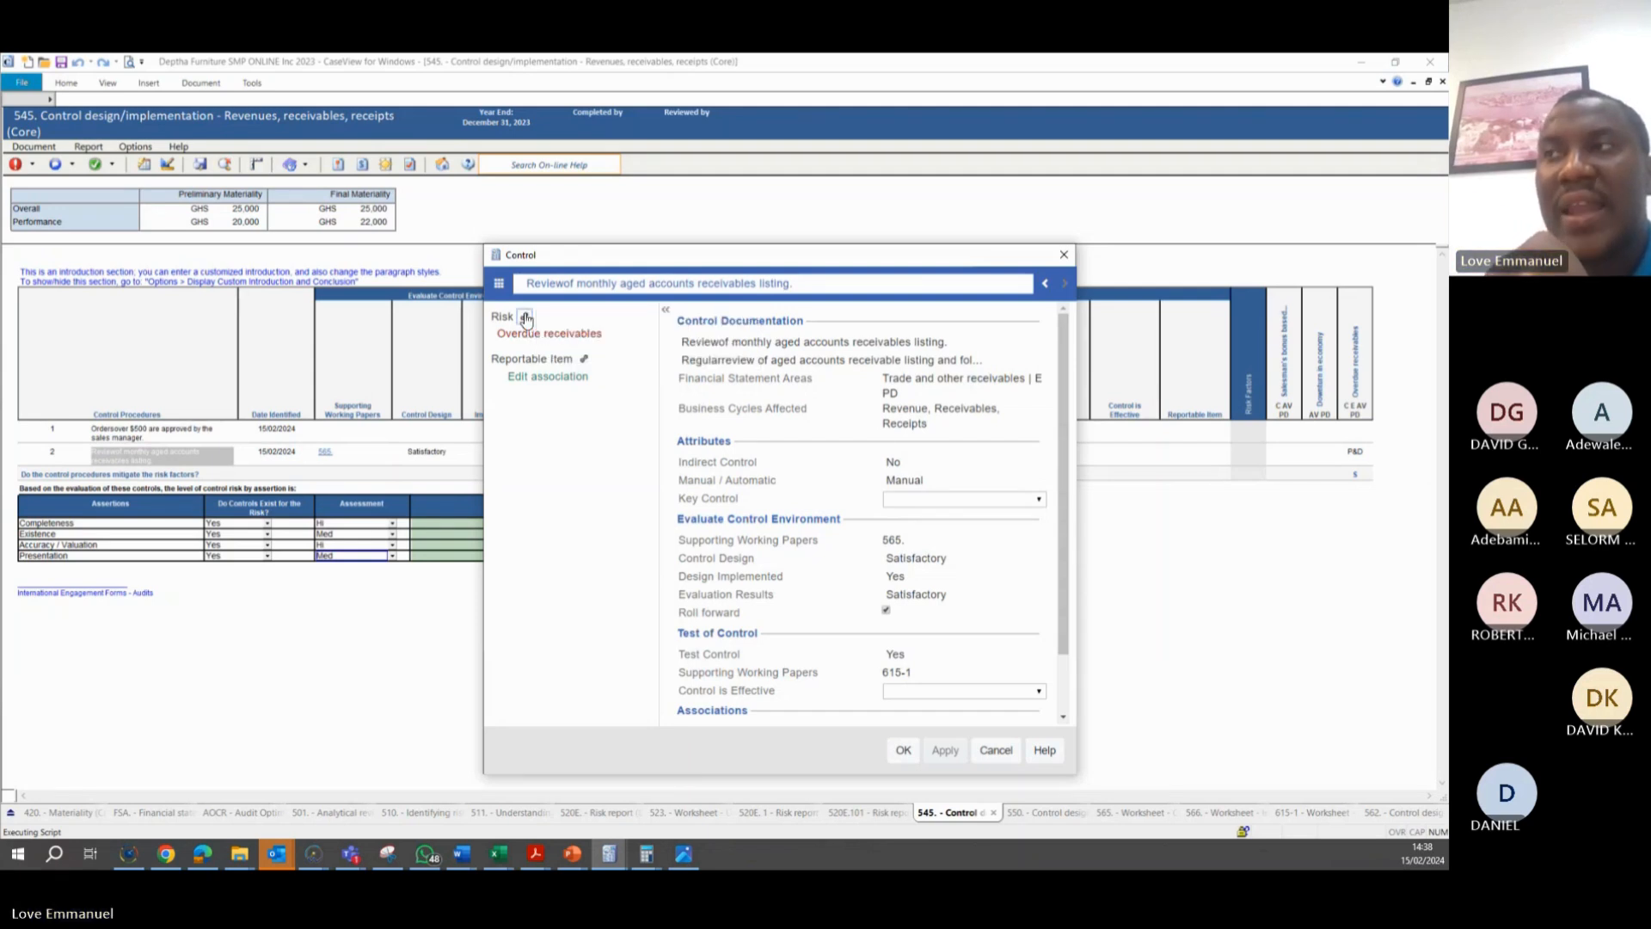
{"action": "left_click", "coordinate": [566, 362]}
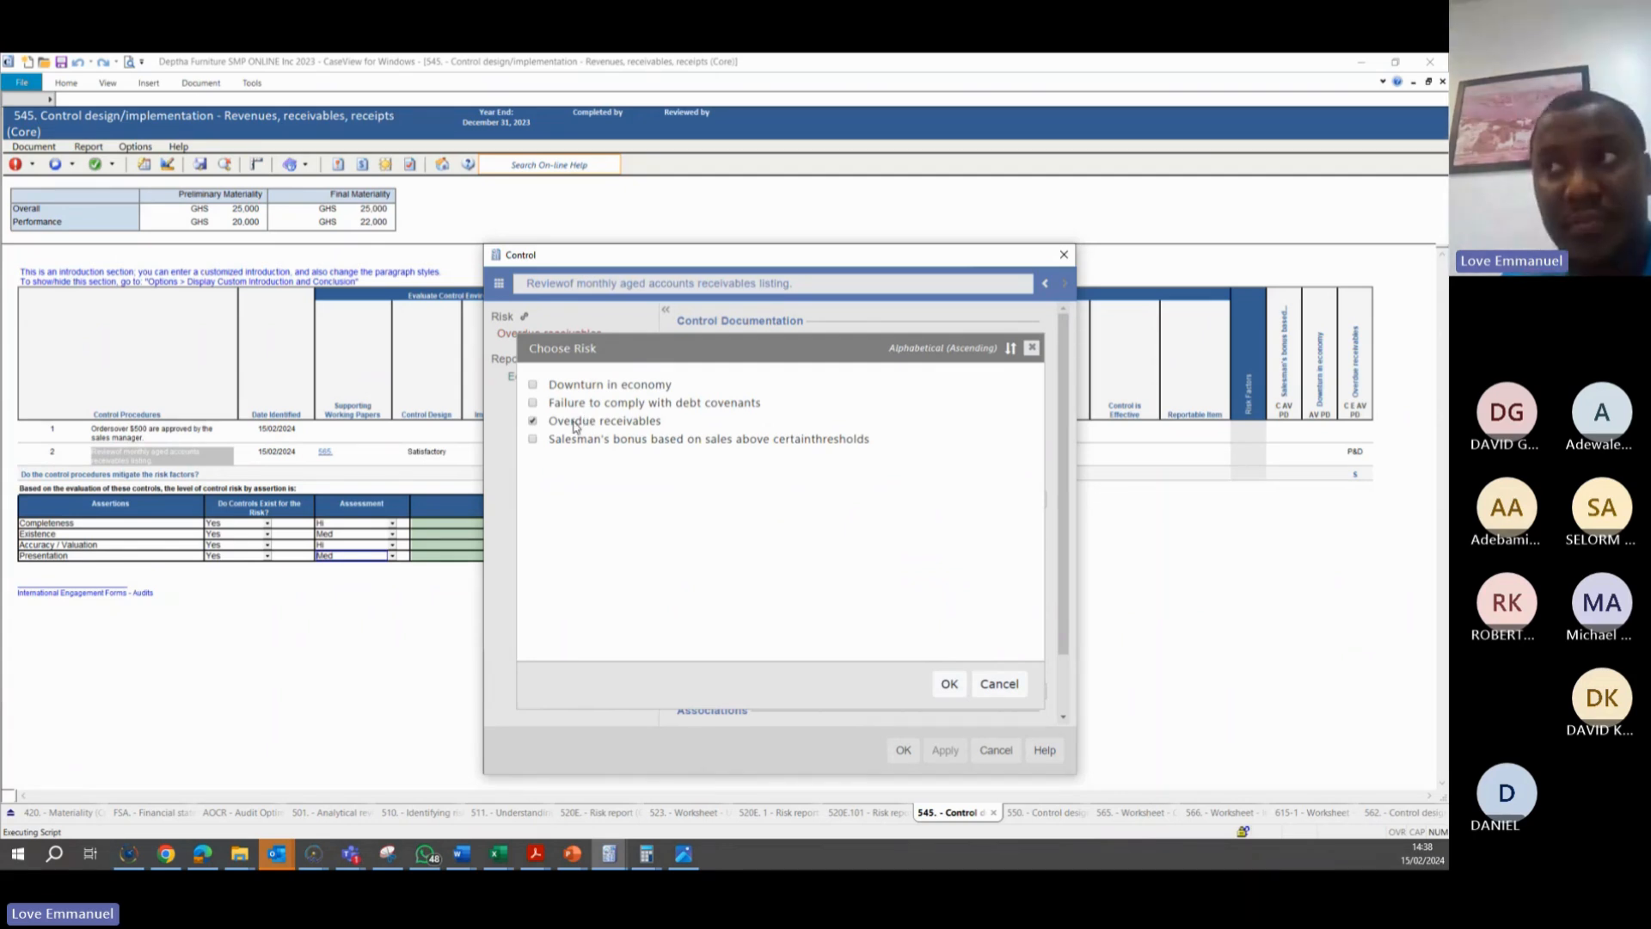
{"action": "left_click", "coordinate": [996, 683]}
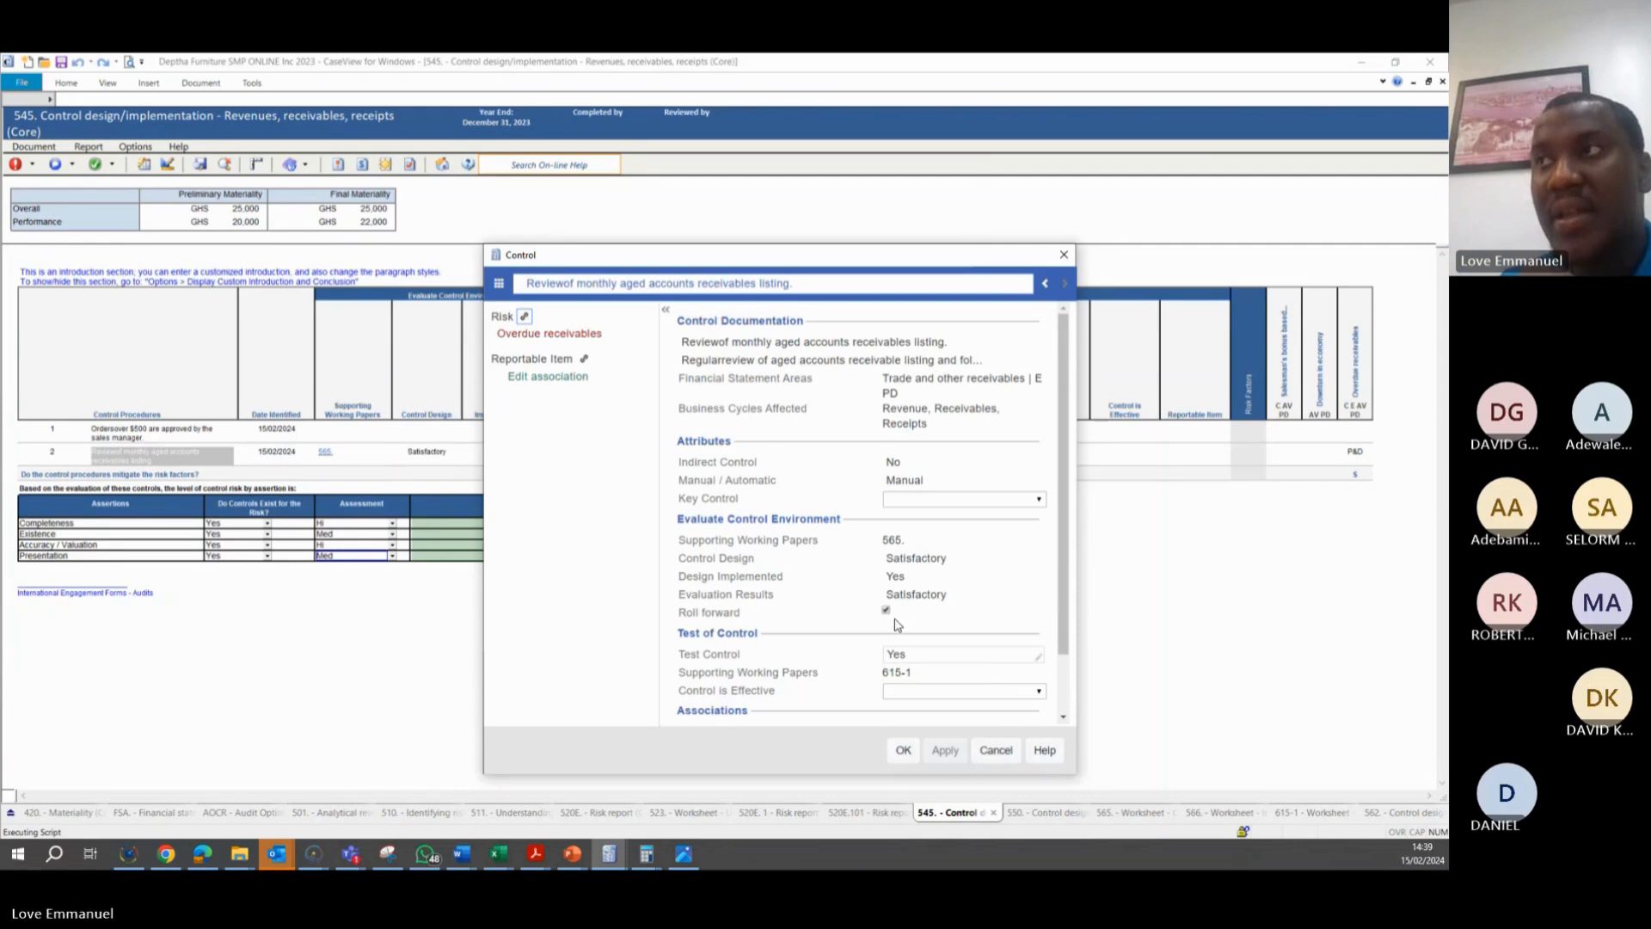
Examine the assessment and risk response details of the Overdue receivables risk linked to the control
{"action": "left_click", "coordinate": [520, 338]}
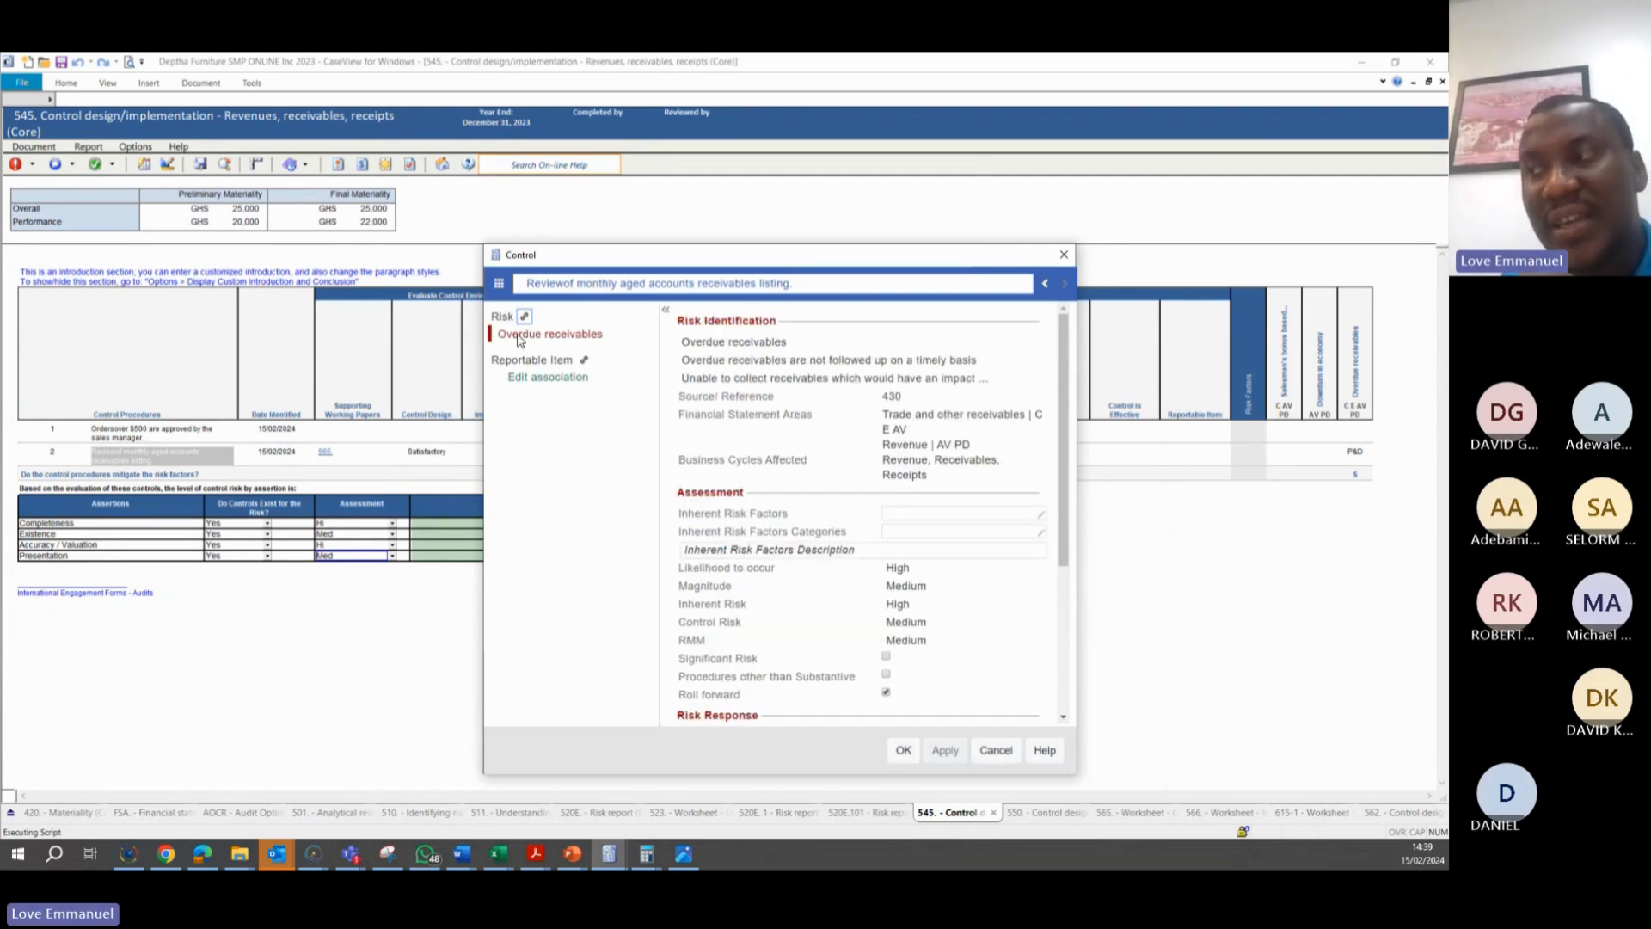
{"action": "scroll", "coordinate": [832, 504], "scroll_direction": "down", "scroll_amount": 6}
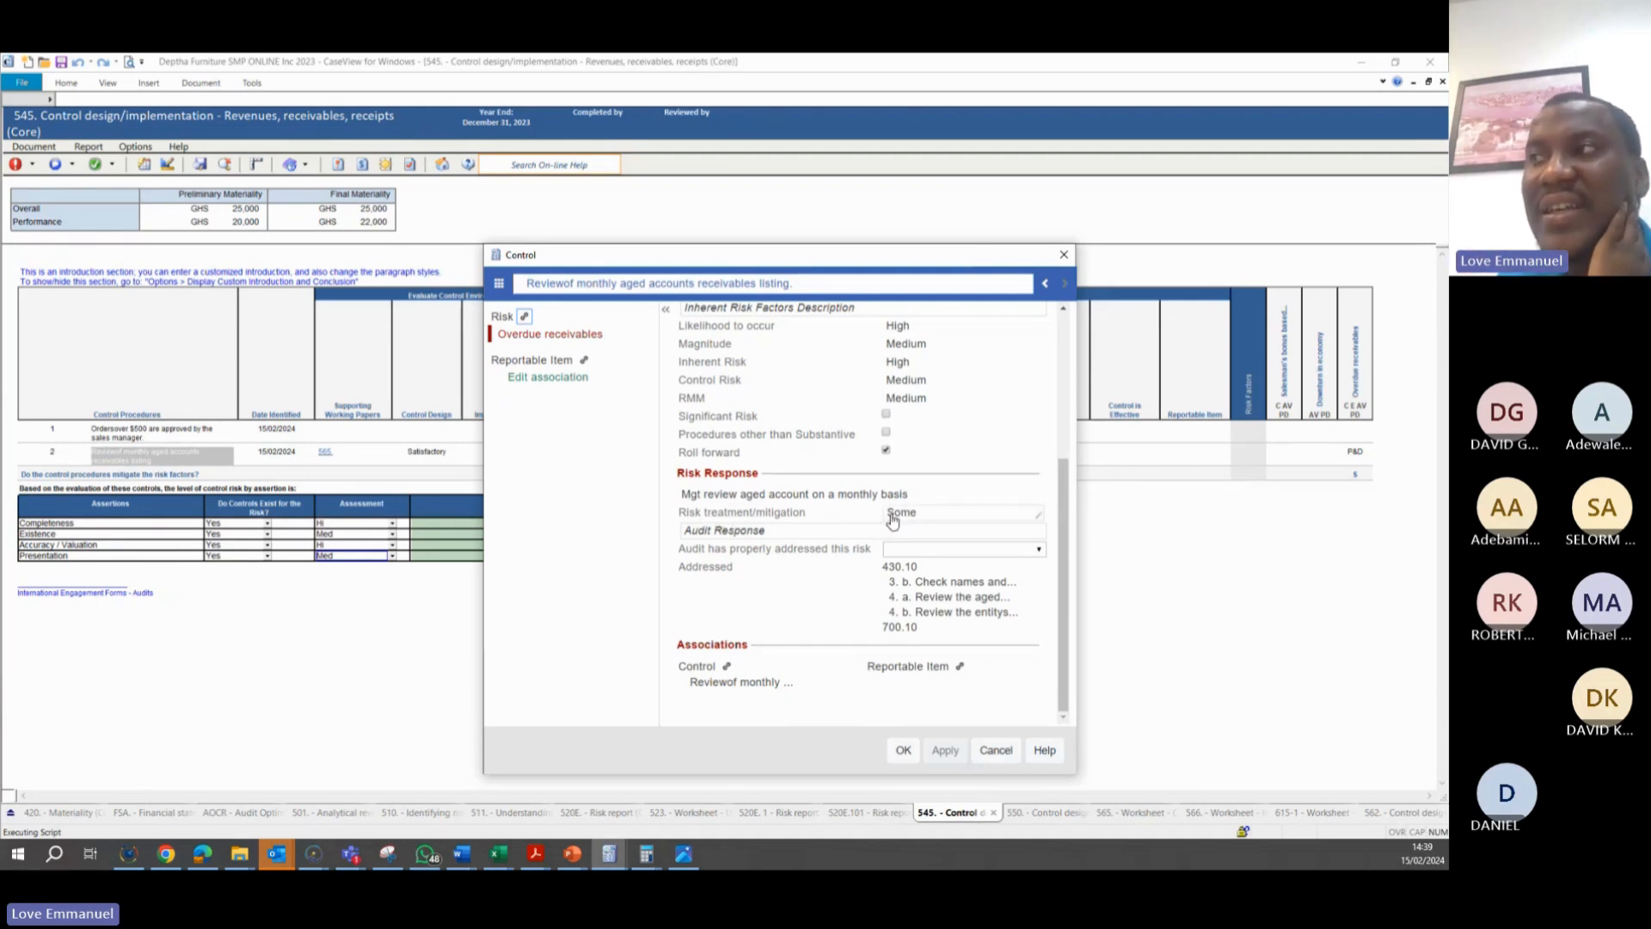
{"action": "left_click", "coordinate": [499, 283]}
{"action": "left_click", "coordinate": [544, 425]}
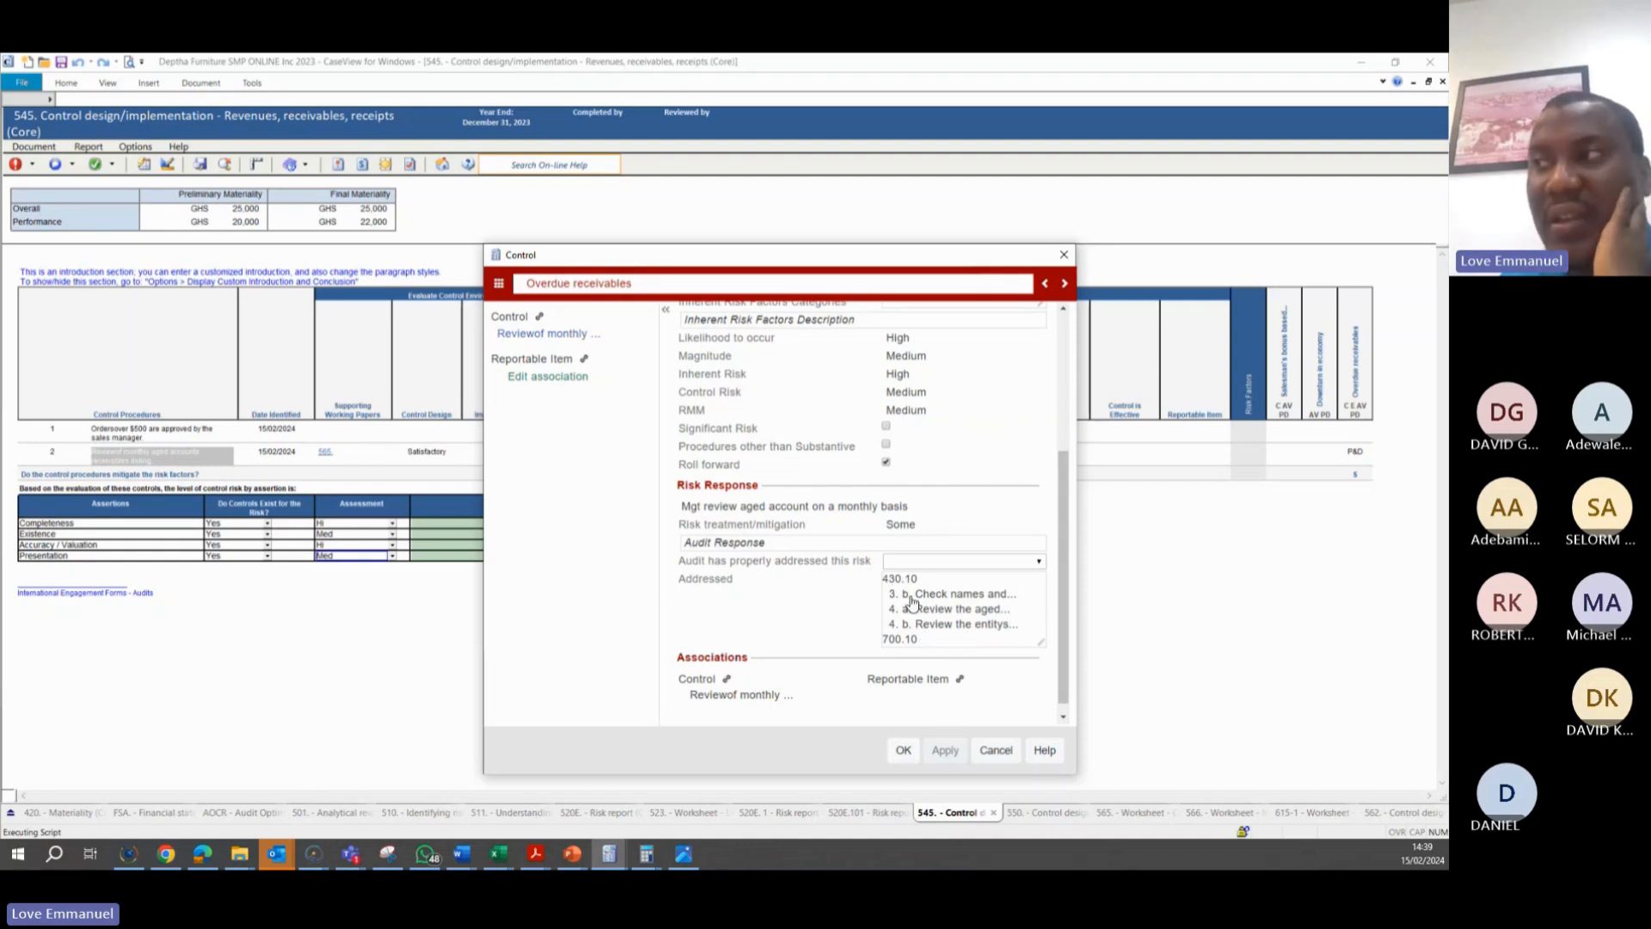
Review the working papers and audit procedures addressing the Overdue receivables risk, and close the risk details
{"action": "double_click", "coordinate": [967, 616]}
{"action": "scroll", "coordinate": [841, 493], "scroll_direction": "down", "scroll_amount": 3}
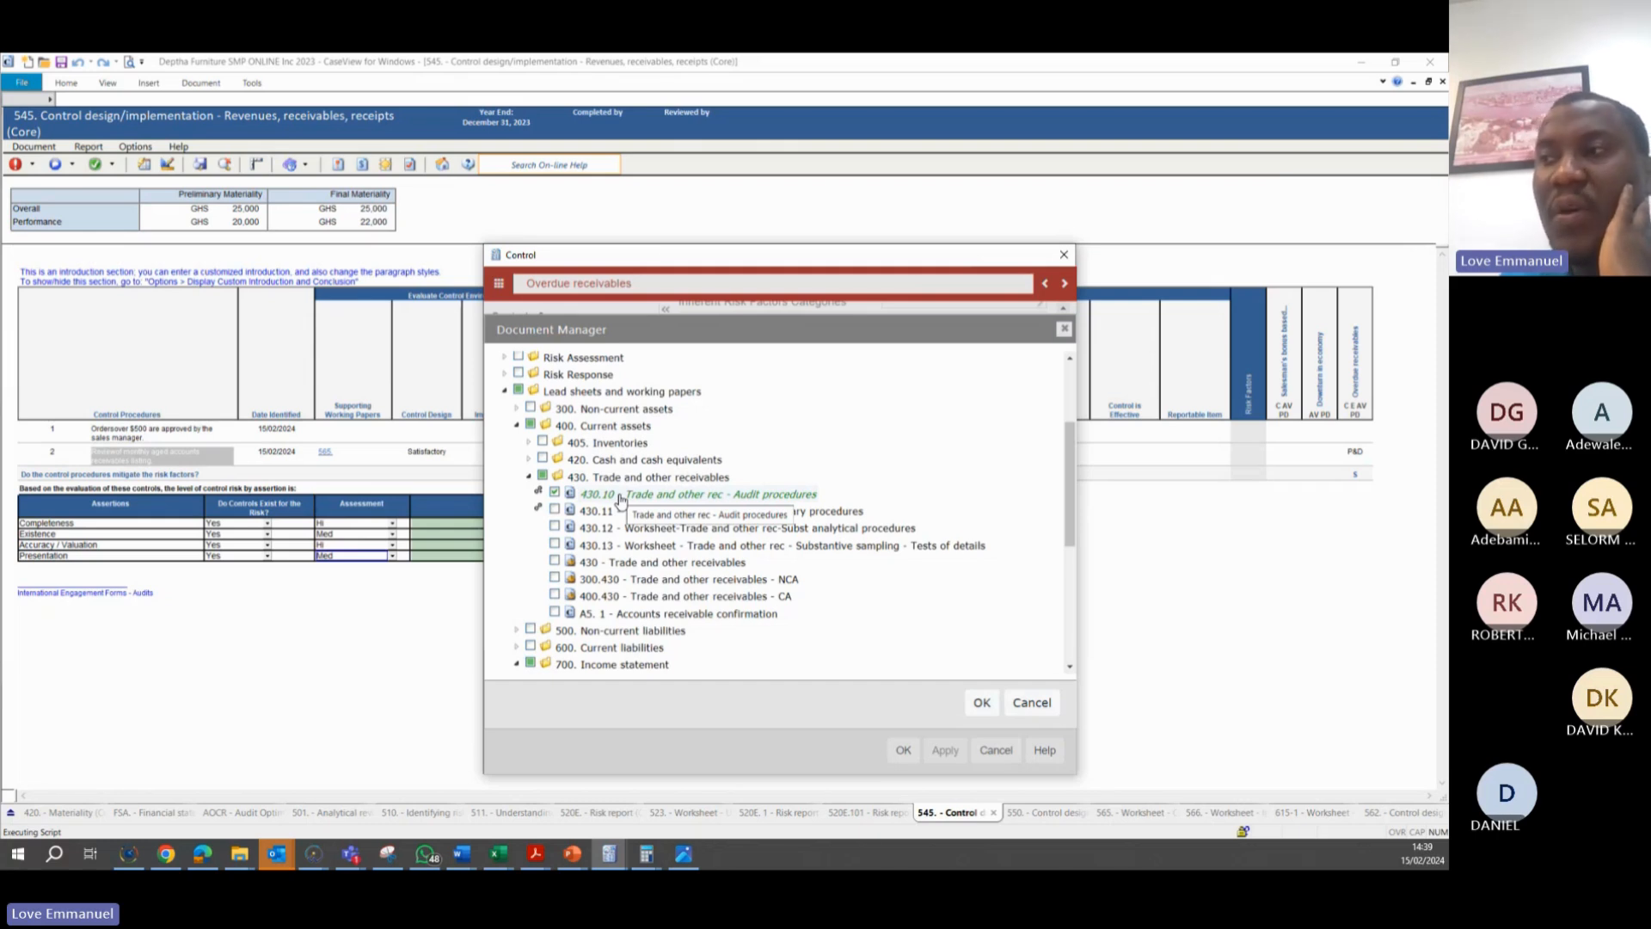
{"action": "scroll", "coordinate": [620, 500], "scroll_direction": "down", "scroll_amount": 3}
{"action": "left_click", "coordinate": [1031, 702]}
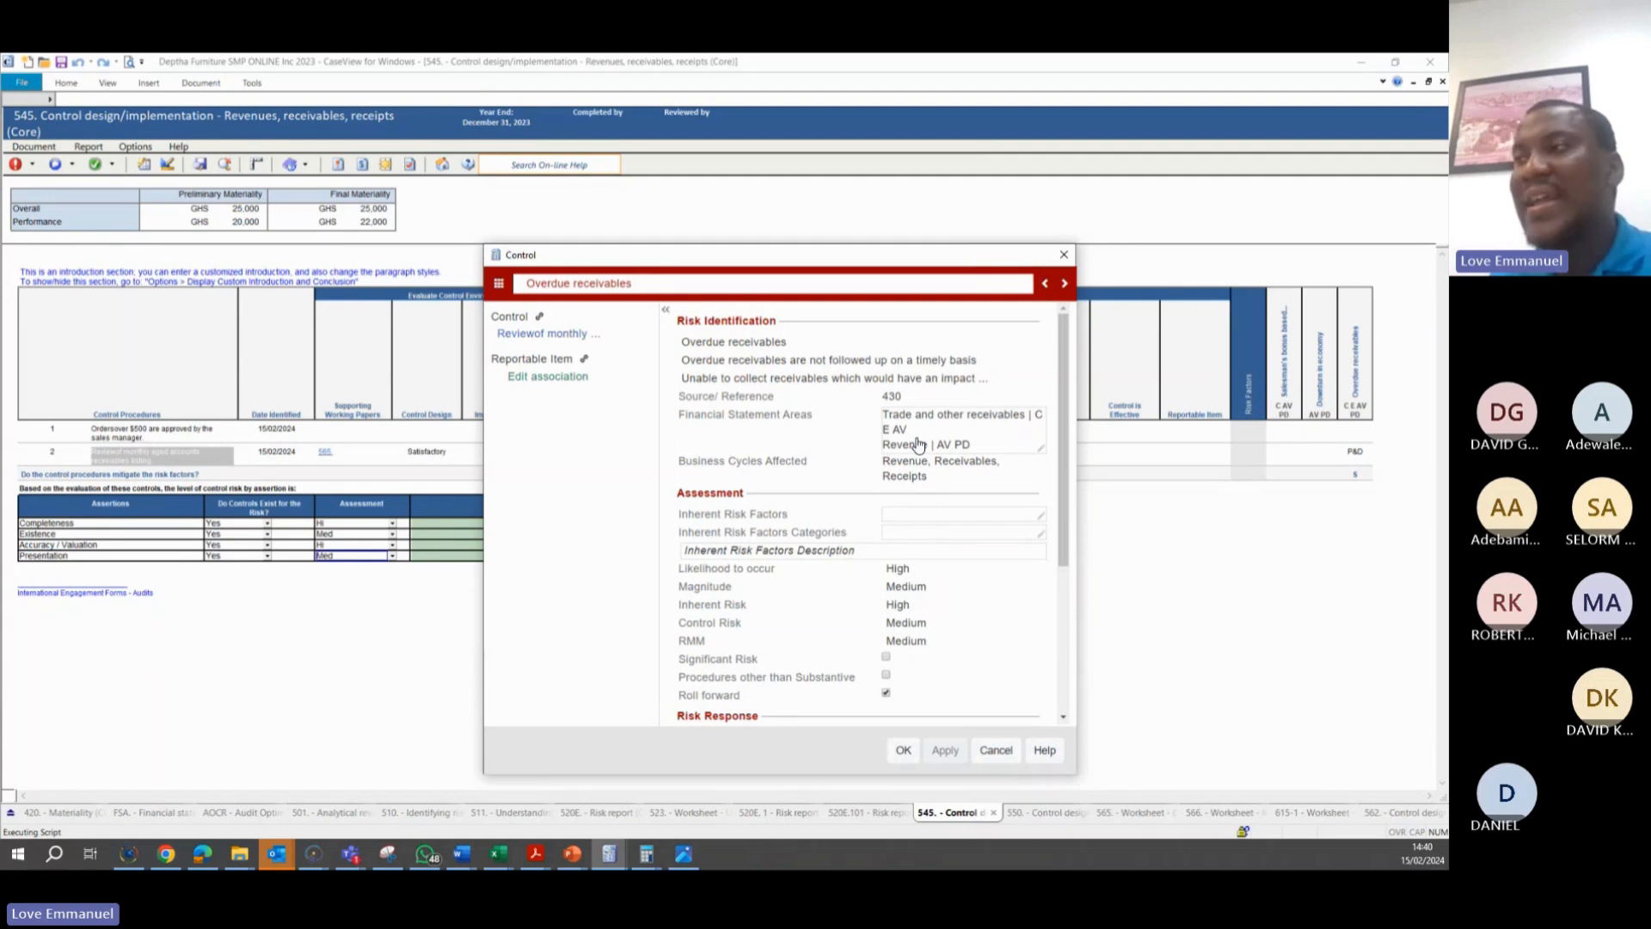
{"action": "scroll", "coordinate": [916, 512], "scroll_direction": "down", "scroll_amount": 5}
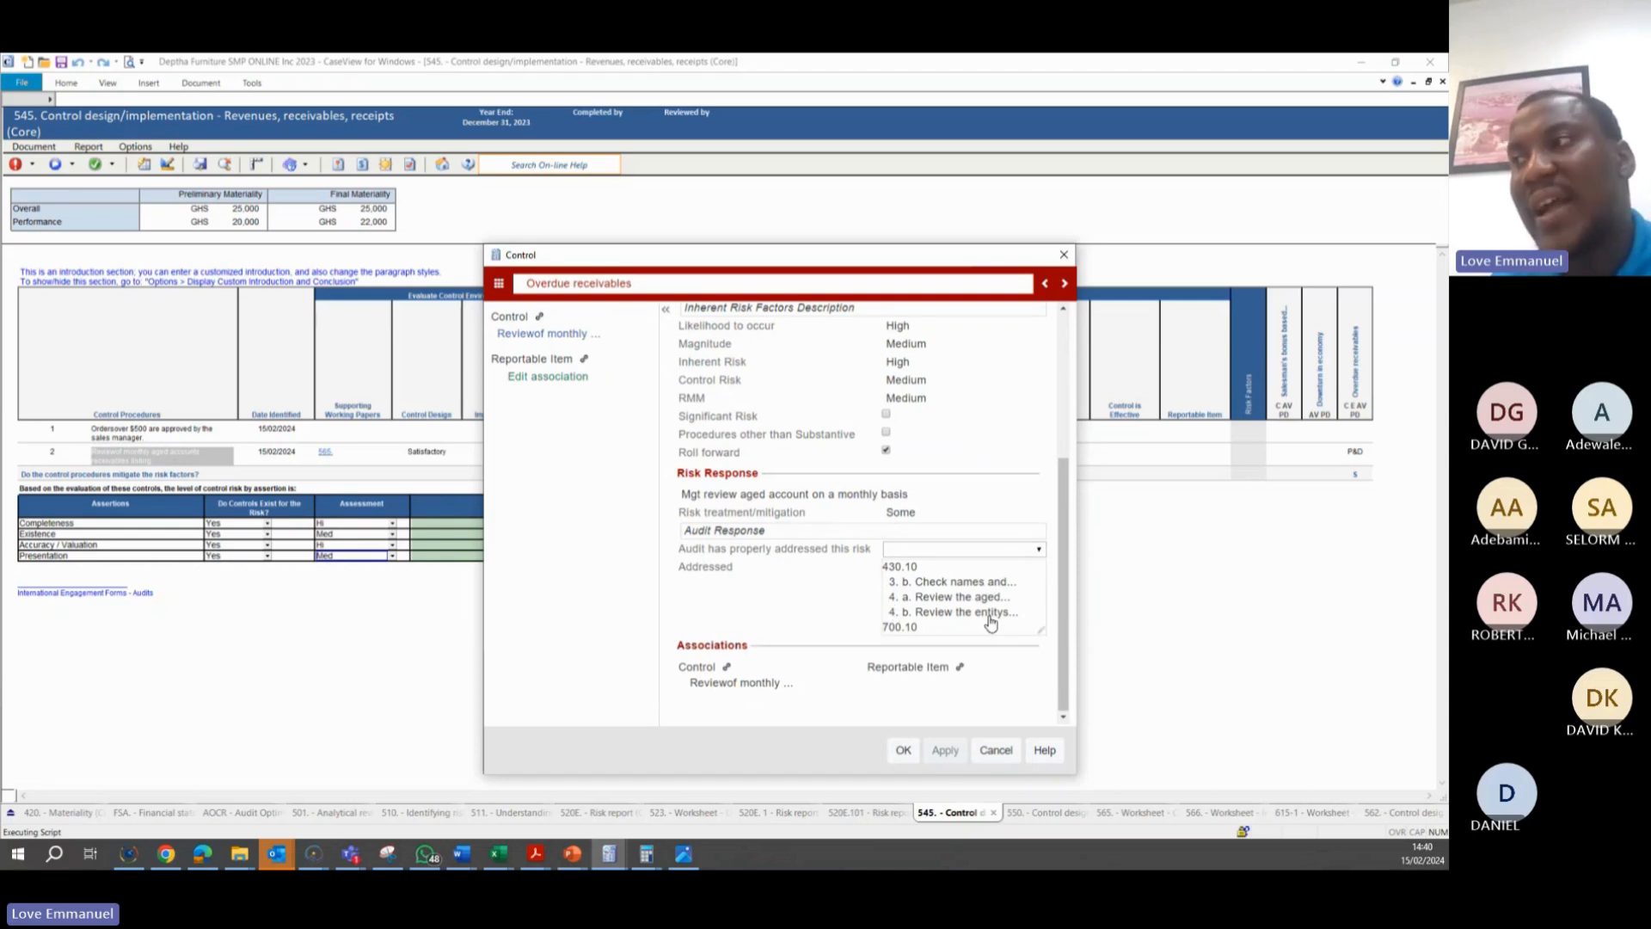
{"action": "left_click", "coordinate": [907, 753]}
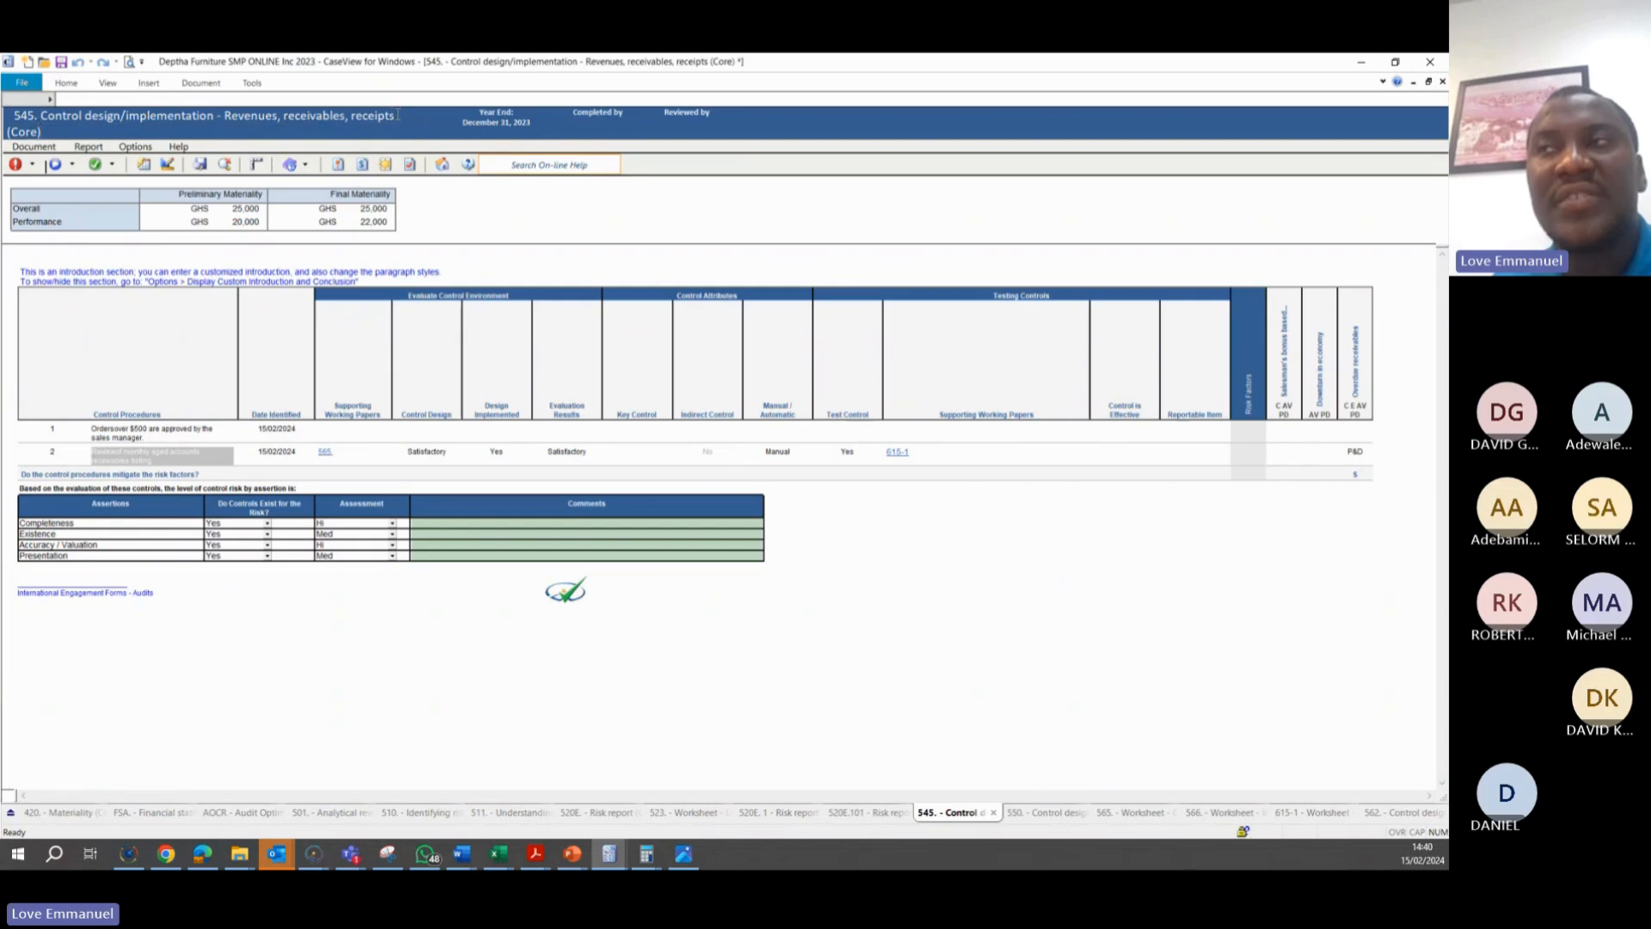
View the rating options available for the Completeness assertion's control risk assessment
{"action": "left_click", "coordinate": [393, 523]}
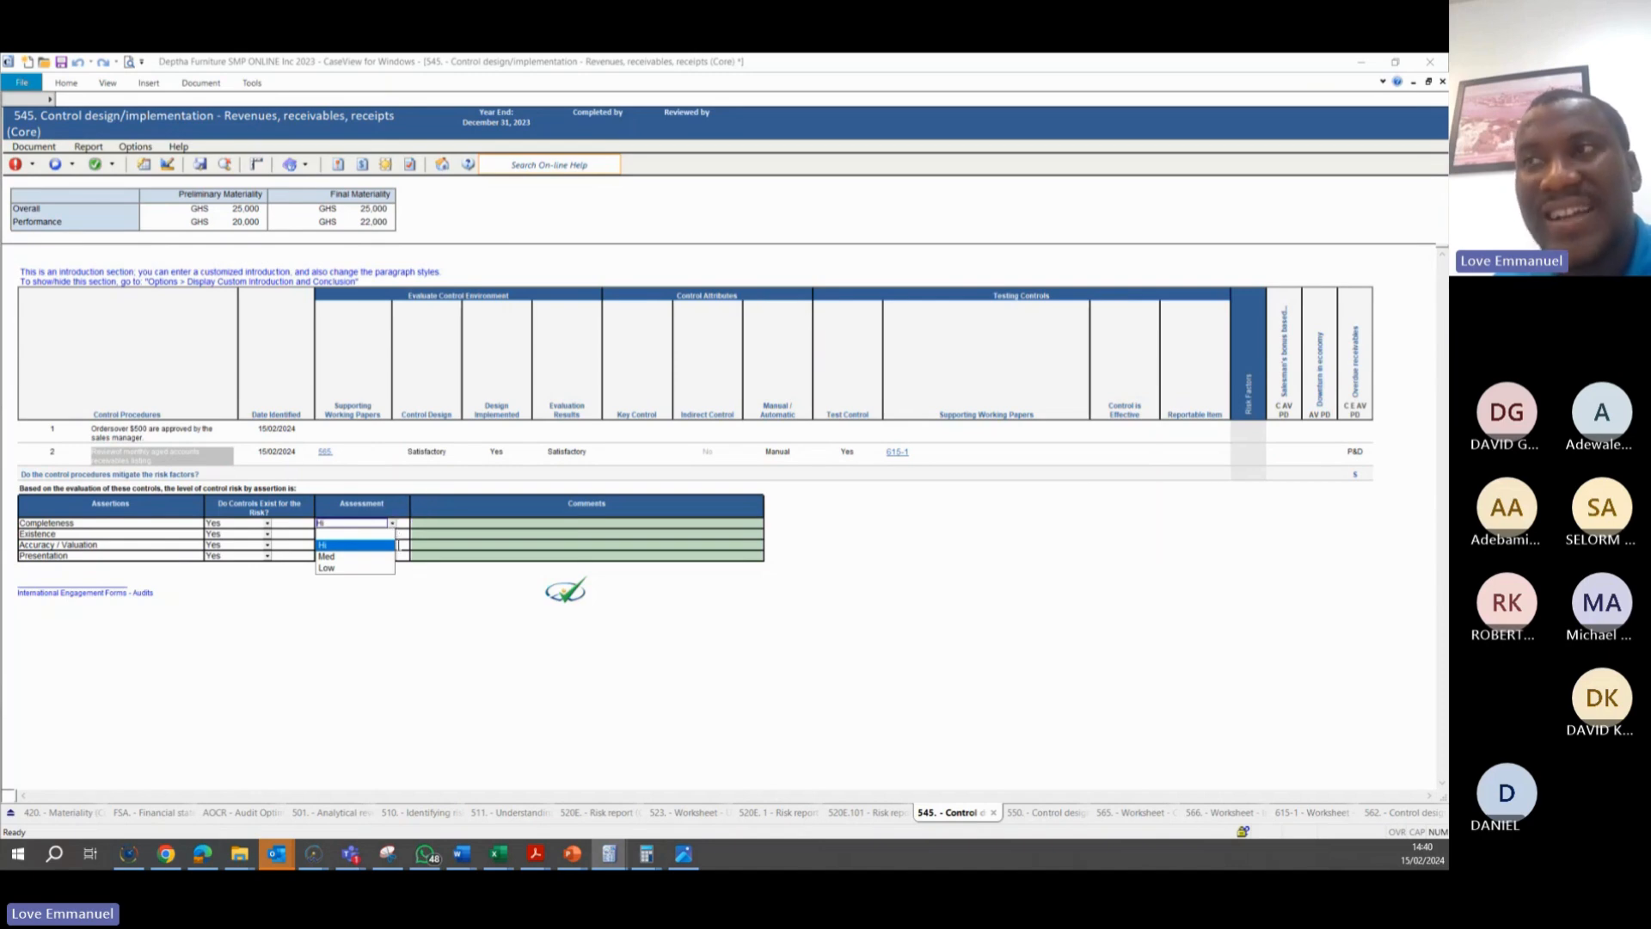
{"action": "left_click", "coordinate": [407, 534]}
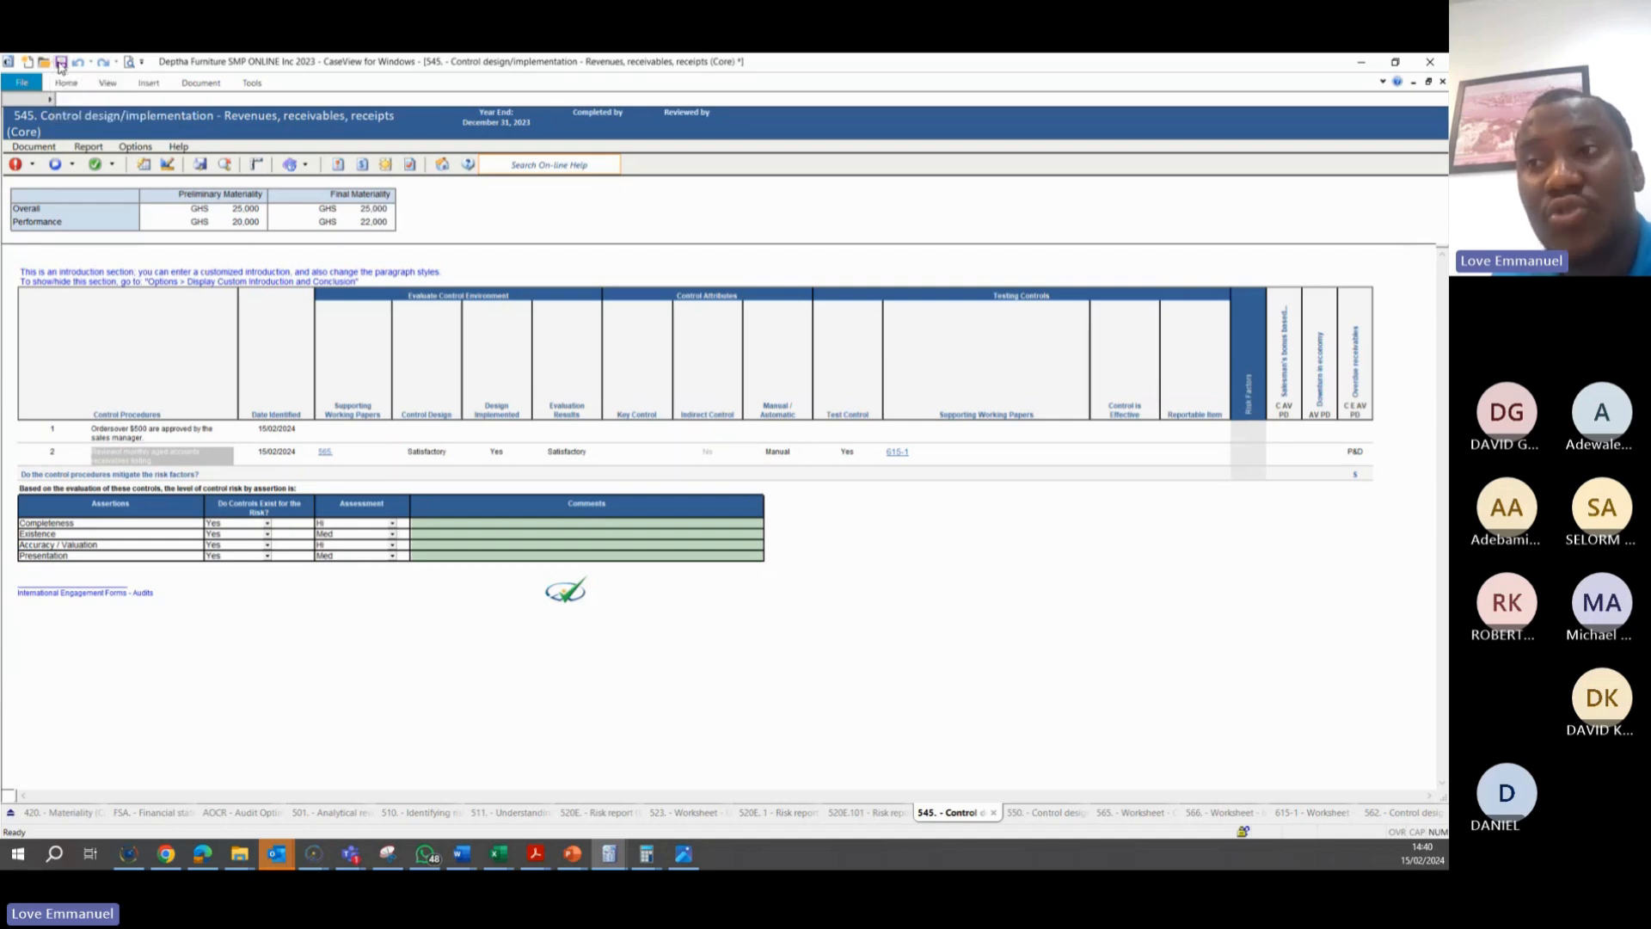
In the financial statement areas worksheet, apply the proposed ratings to both Control Risk and RMM for Trade and other receivables
{"action": "left_click", "coordinate": [146, 814]}
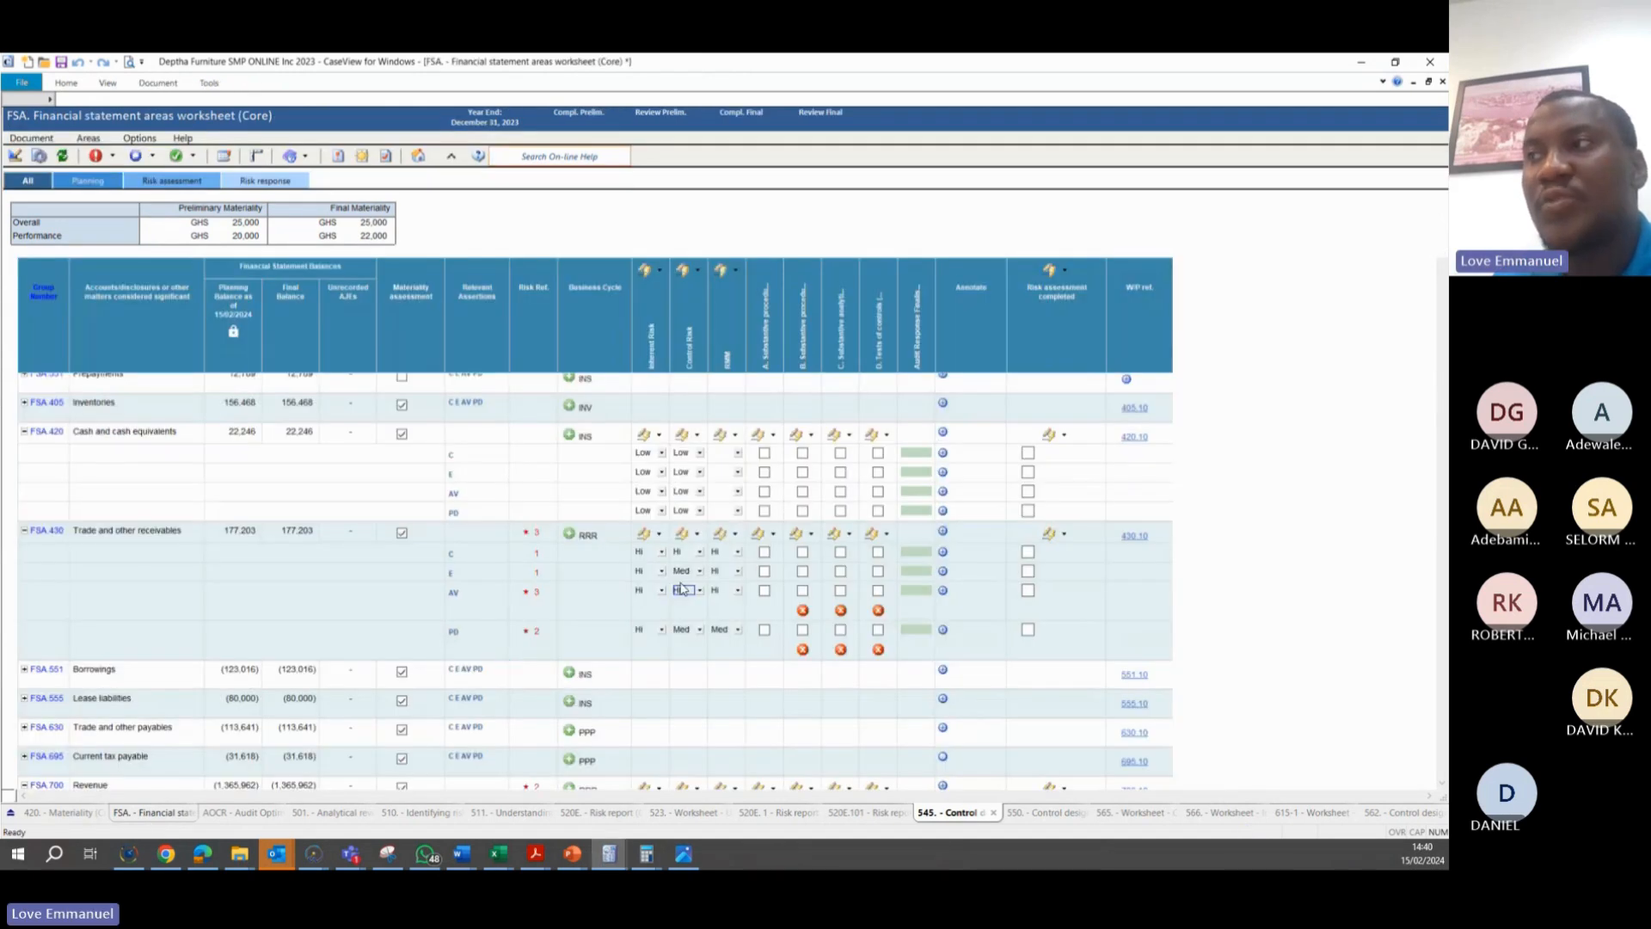
{"action": "left_click", "coordinate": [697, 534]}
{"action": "left_click", "coordinate": [692, 565]}
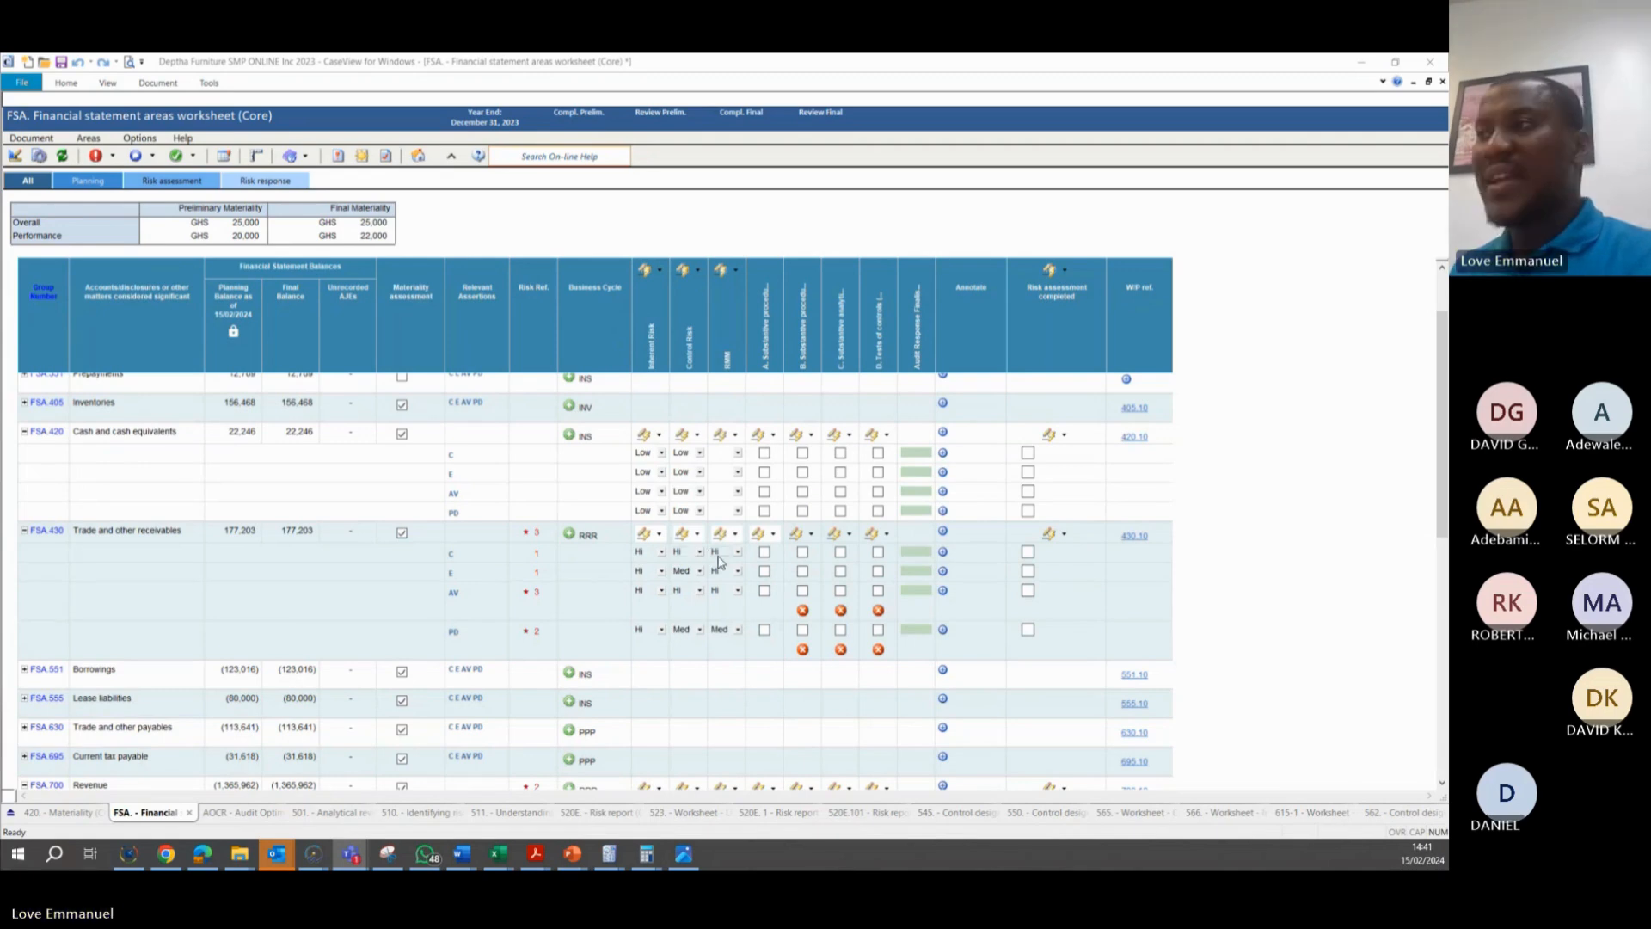
{"action": "left_click", "coordinate": [735, 533]}
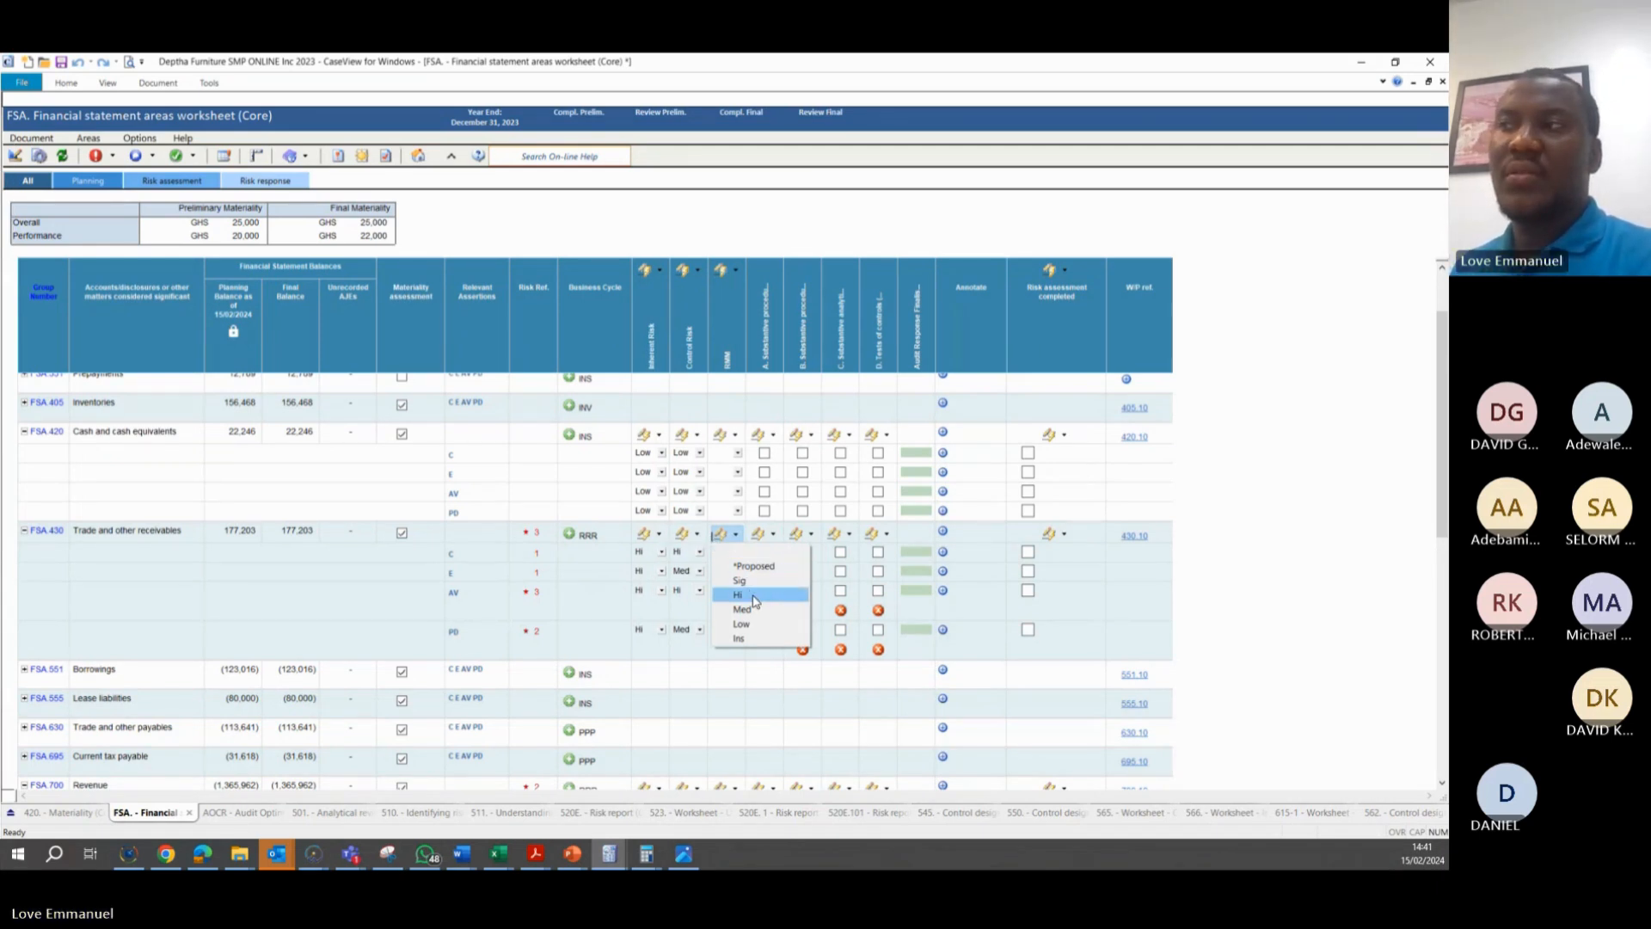
{"action": "left_click", "coordinate": [745, 566]}
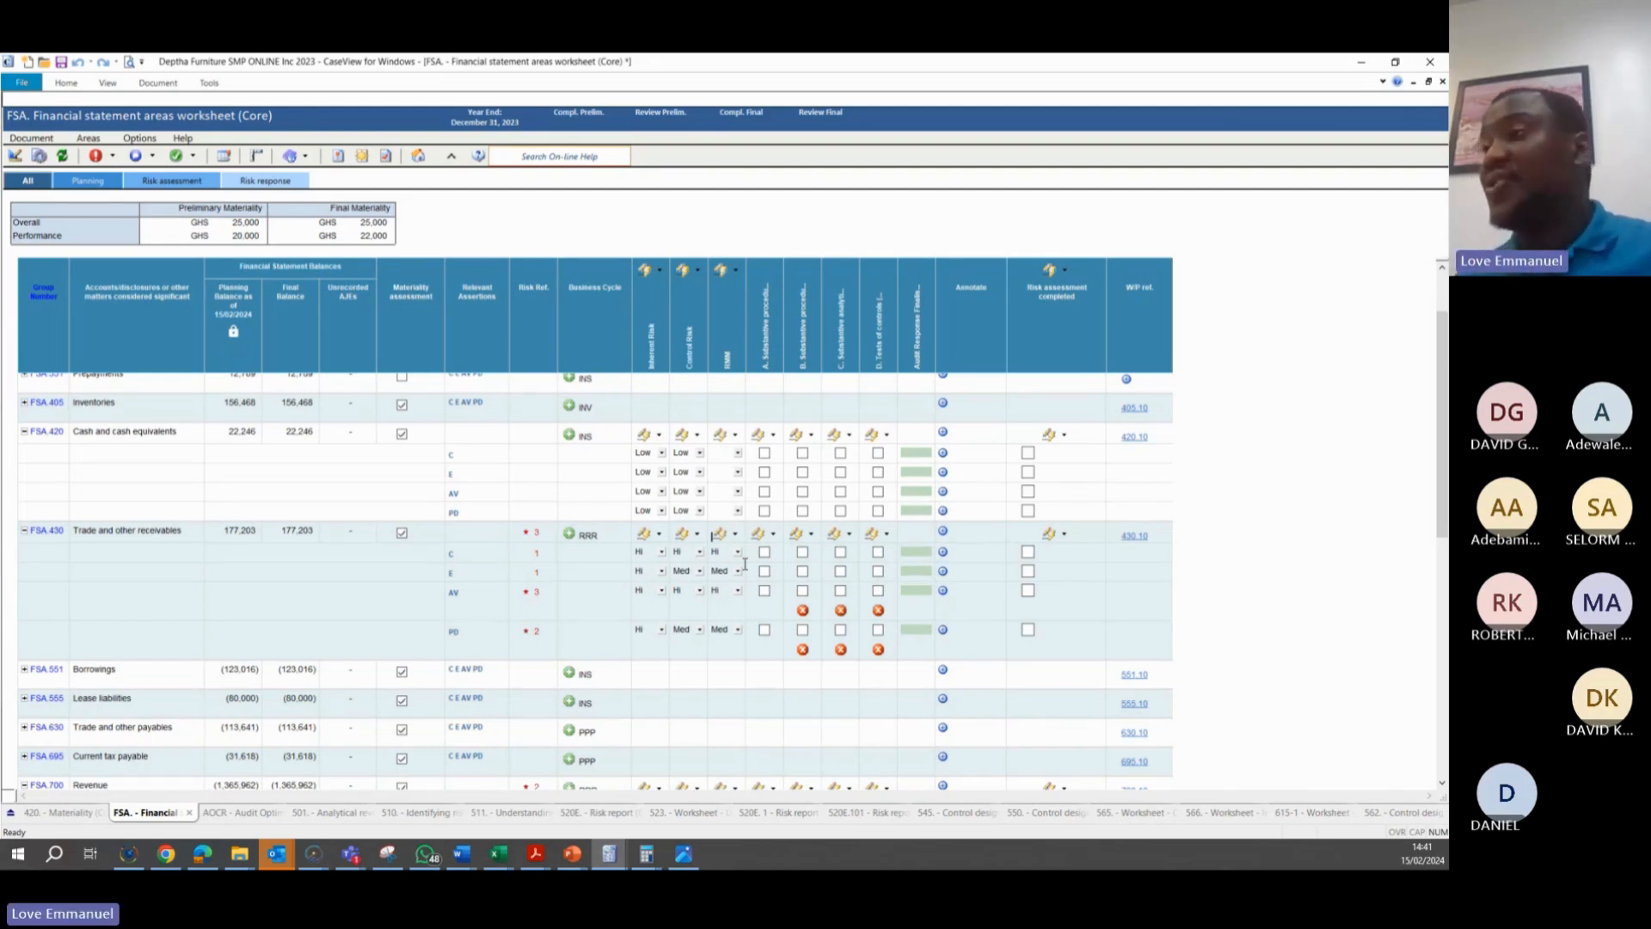
Set the RMM rating for the Existence assertion of Trade and other receivables to Hi
{"action": "left_click", "coordinate": [738, 571]}
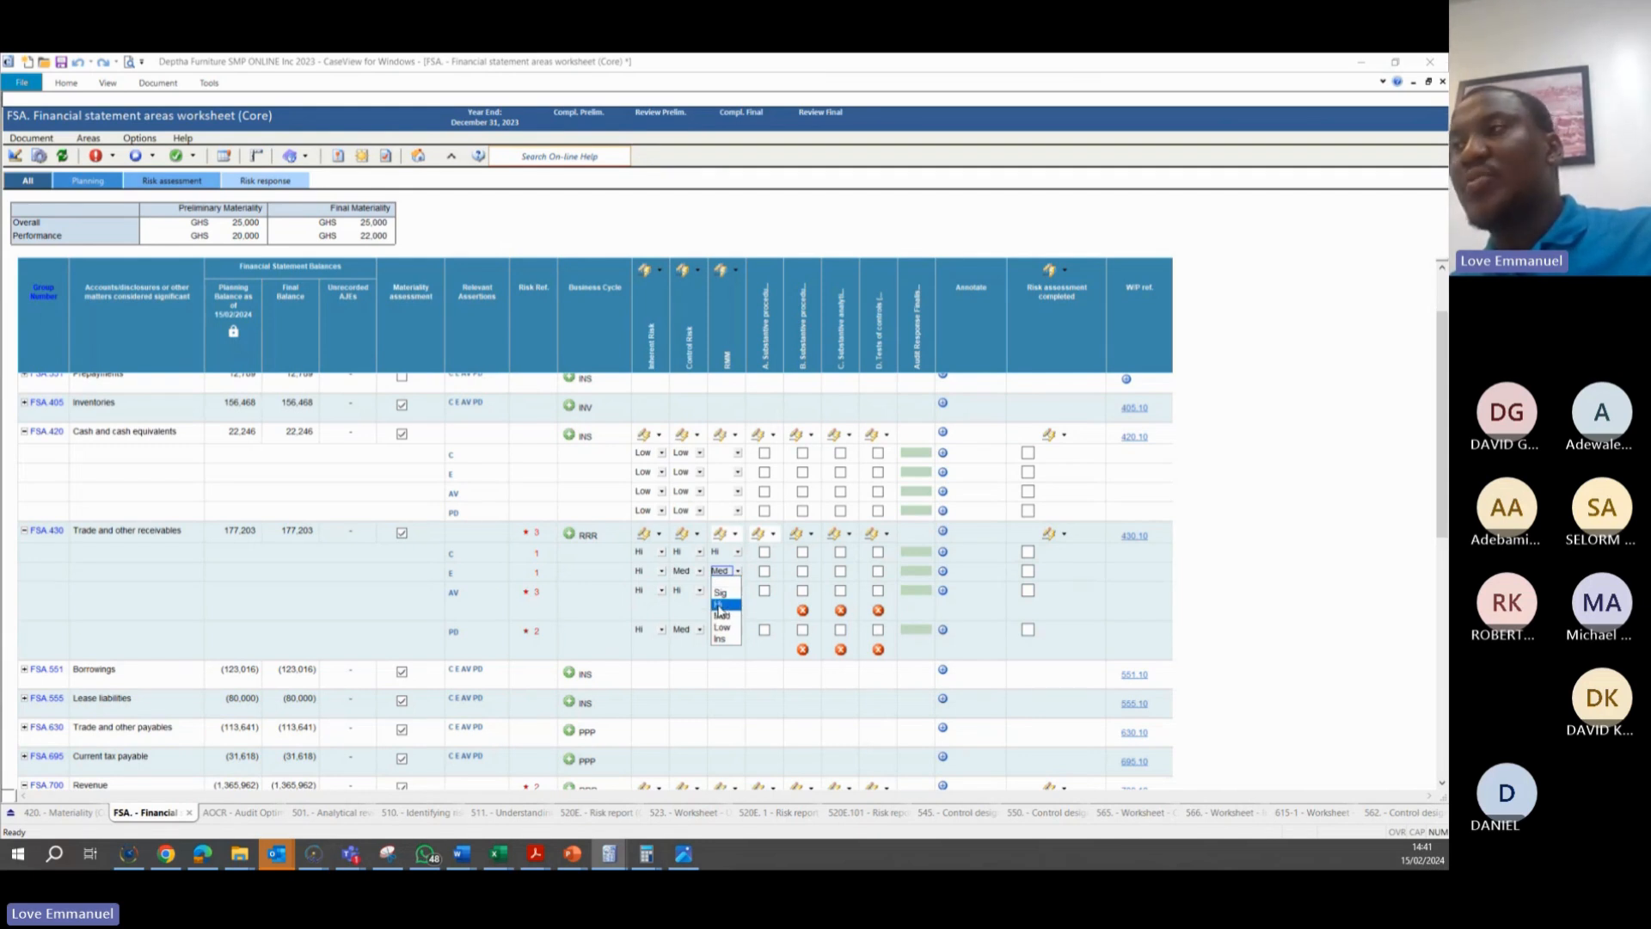
{"action": "left_click", "coordinate": [720, 605]}
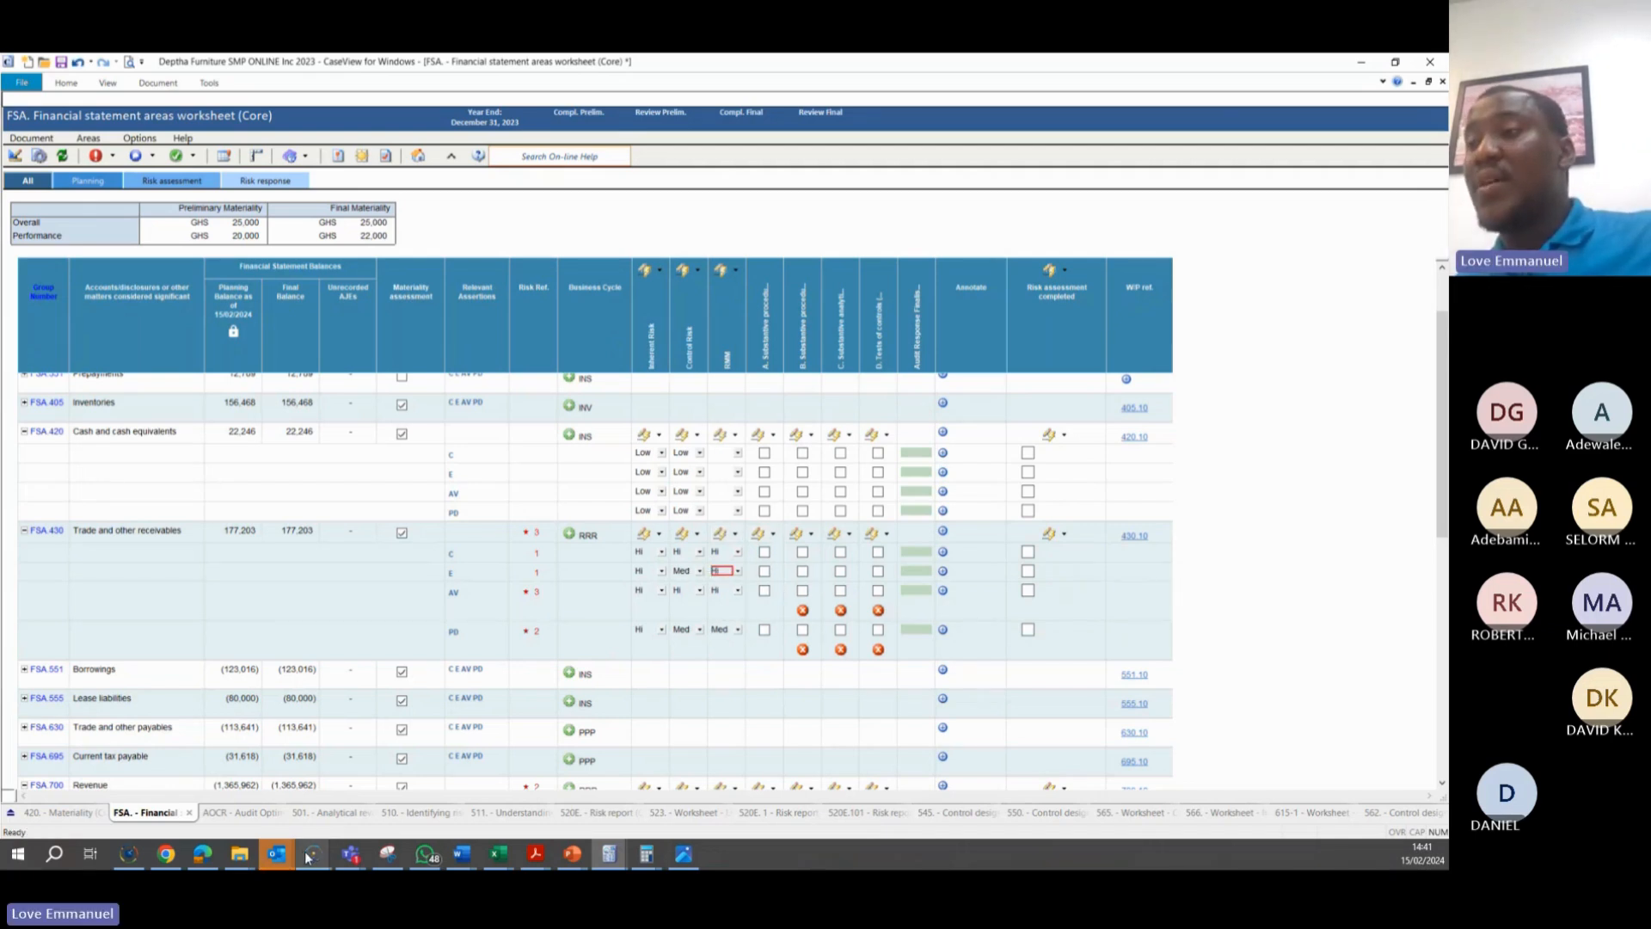
View the engagement's workflow dashboard in CaseWare Working Papers and return to the financial statement areas worksheet in CaseView
{"action": "mouse_move", "coordinate": [308, 857]}
{"action": "left_click", "coordinate": [395, 778]}
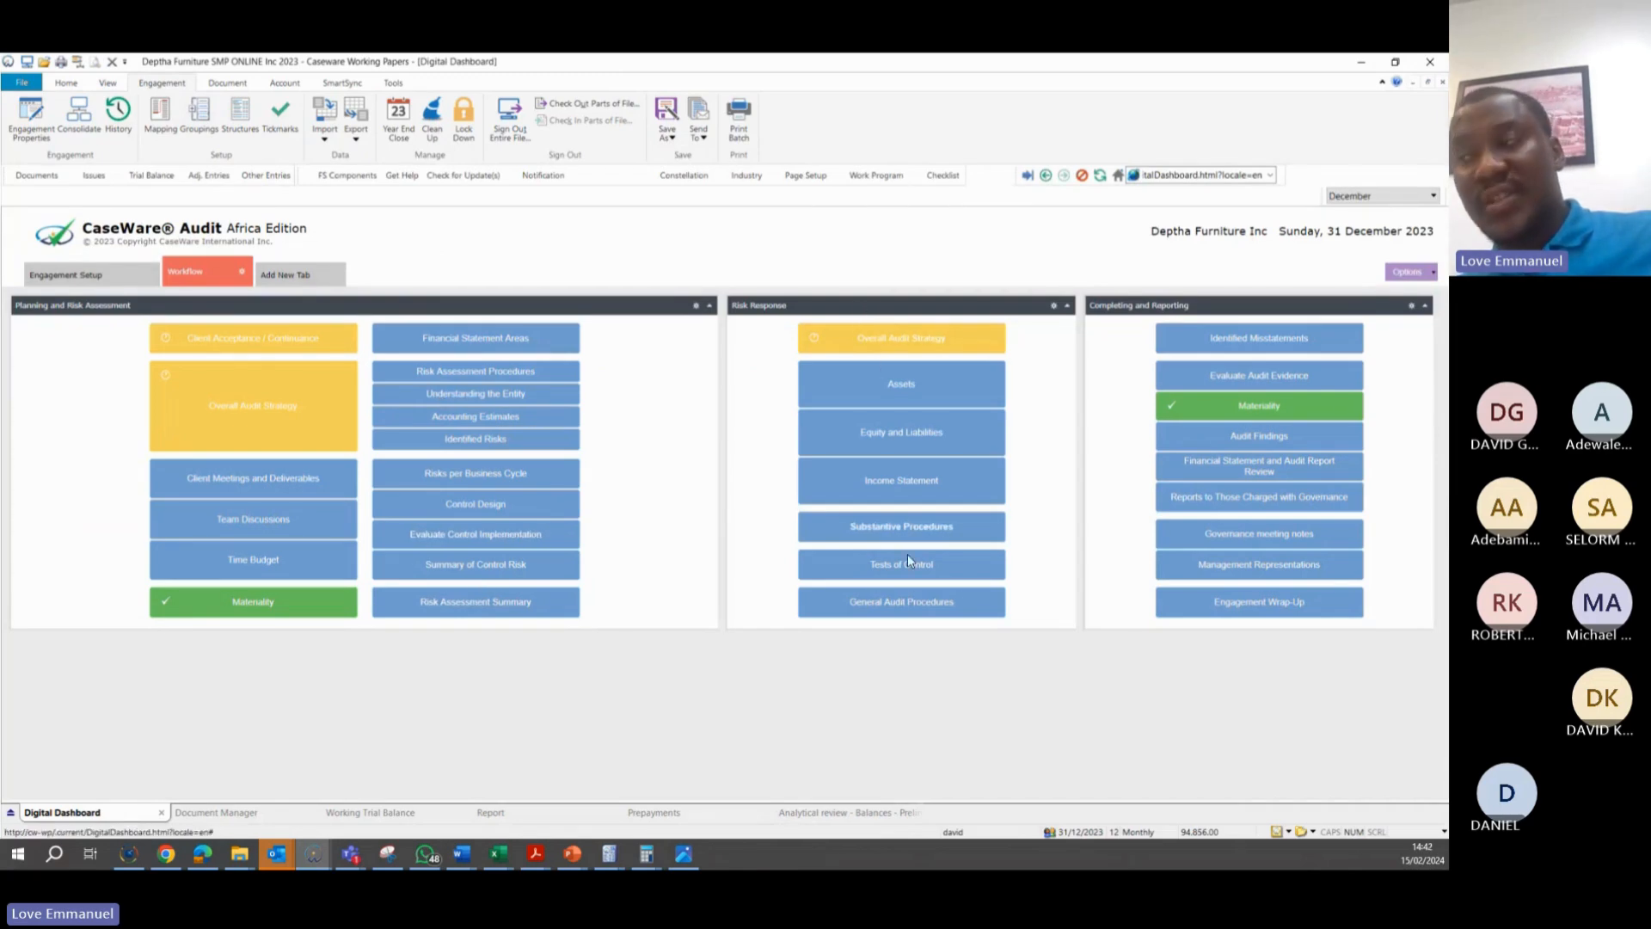
{"action": "mouse_move", "coordinate": [610, 860]}
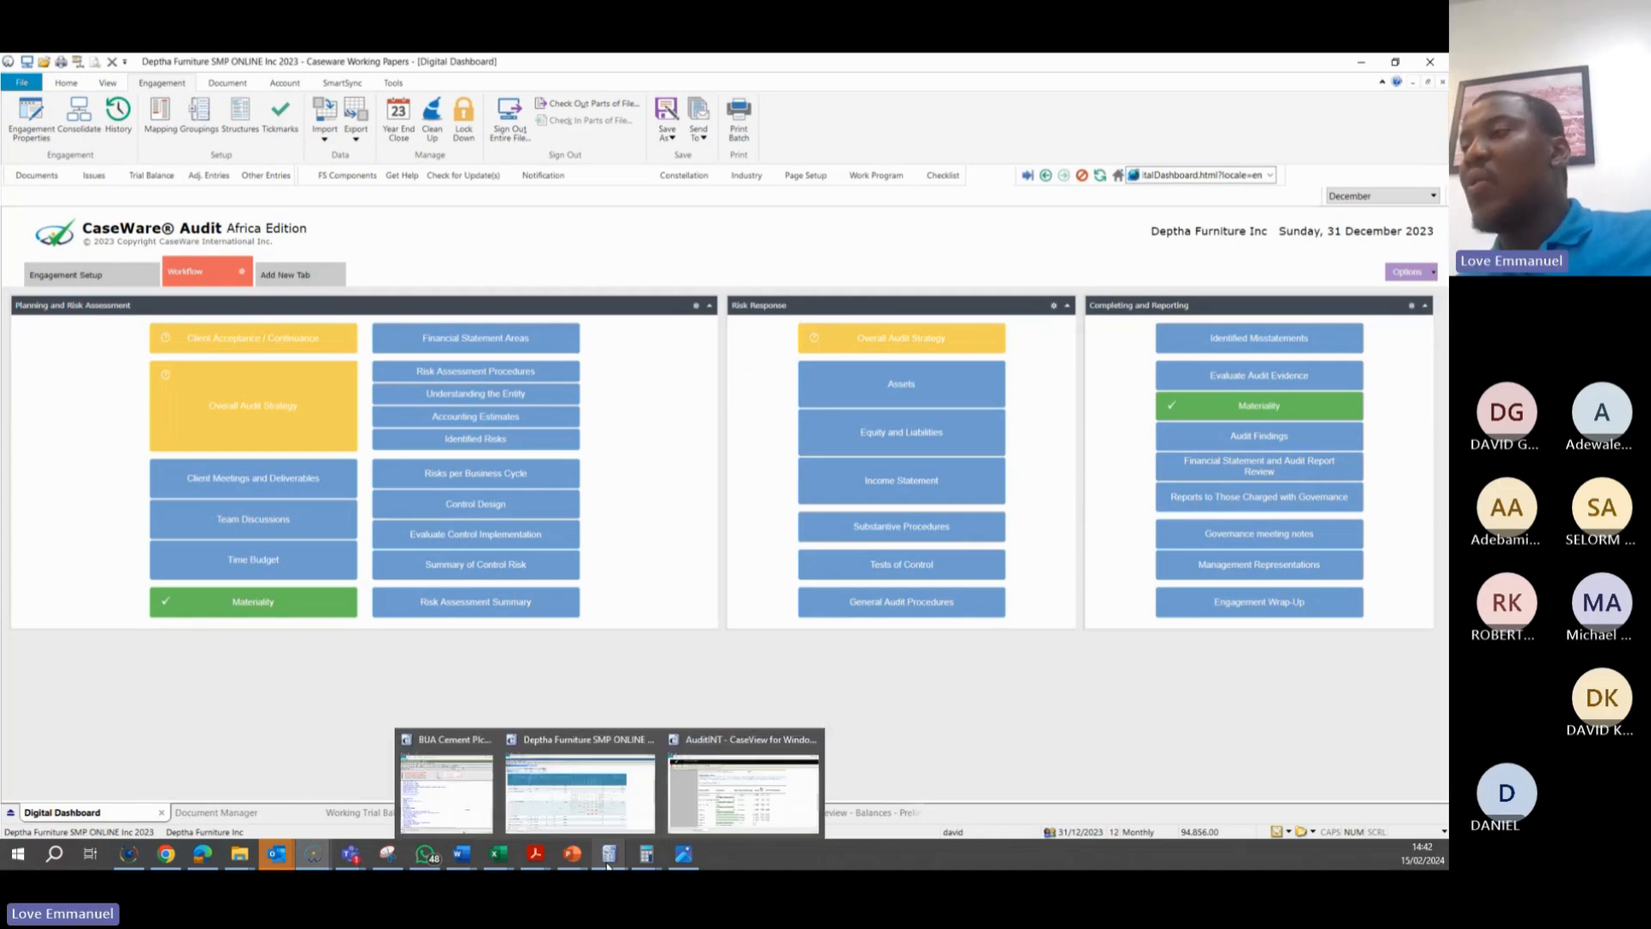
{"action": "left_click", "coordinate": [587, 784]}
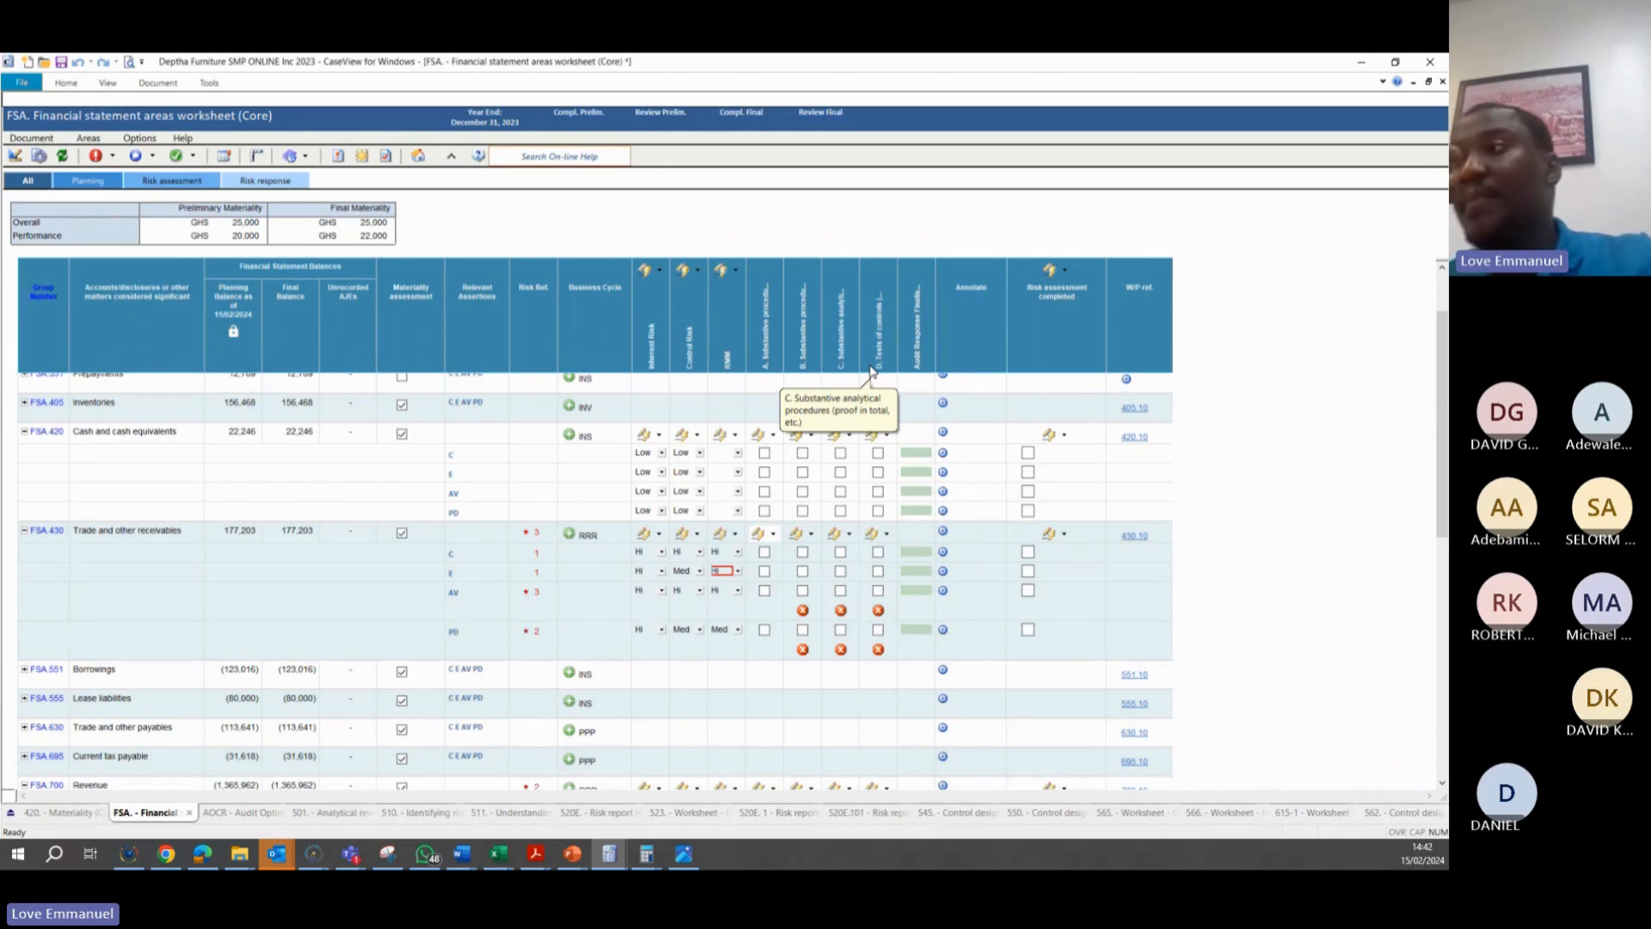
Select basic (A) and extended (B) substantive procedures for all assertions of Trade and other receivables
{"action": "left_click", "coordinate": [772, 535]}
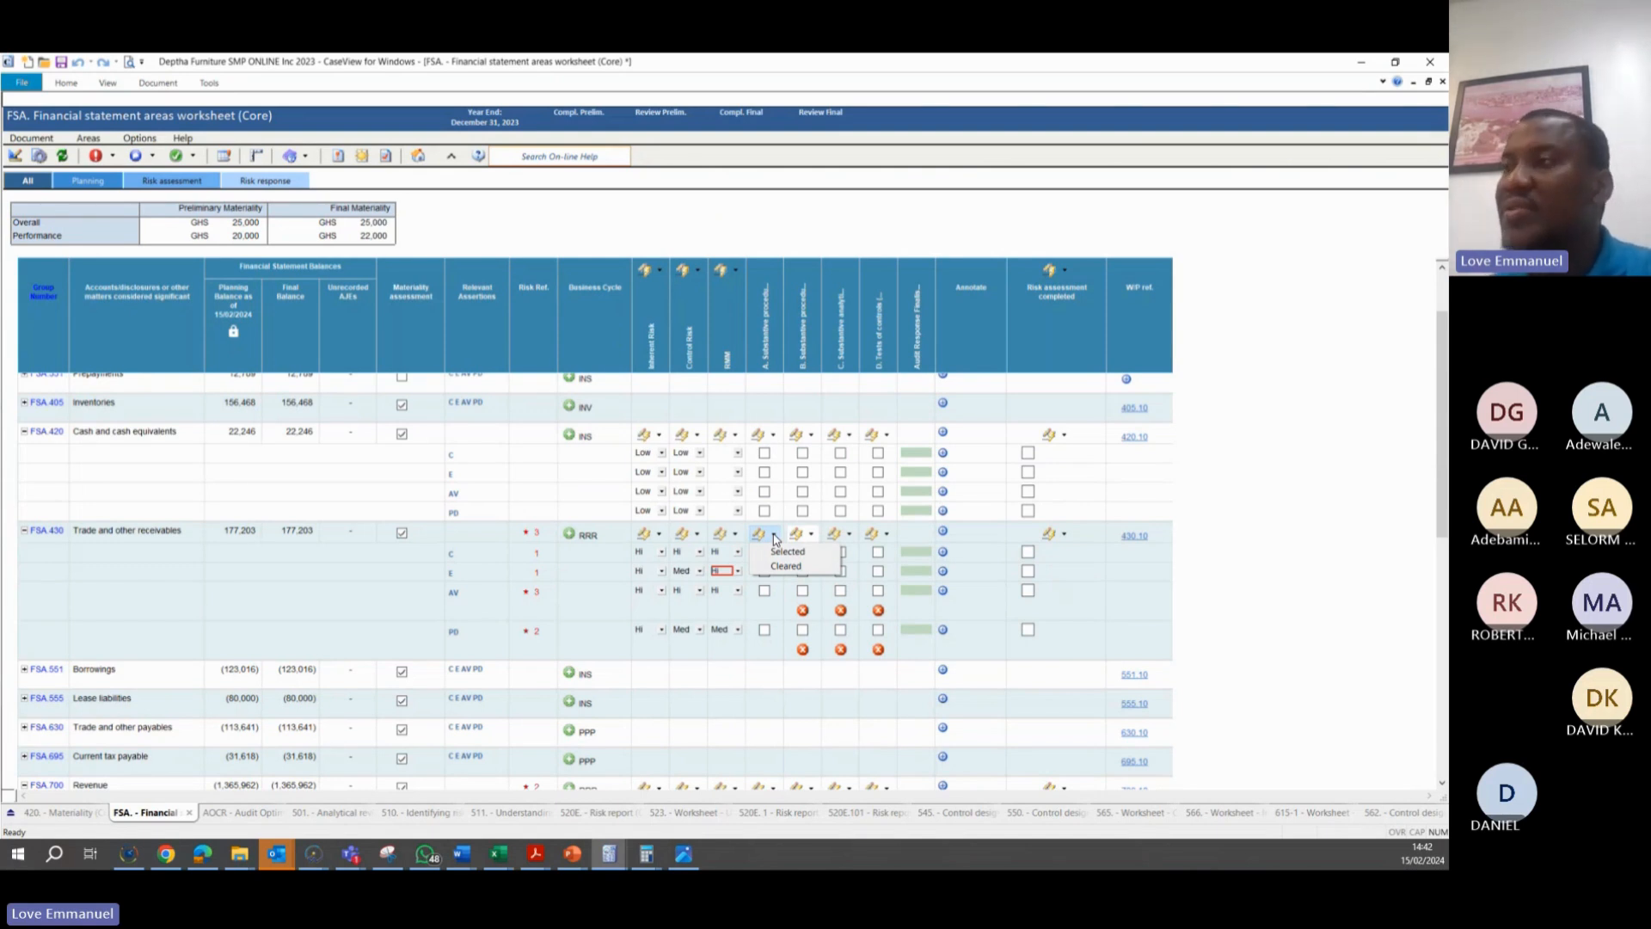
{"action": "left_click", "coordinate": [765, 357]}
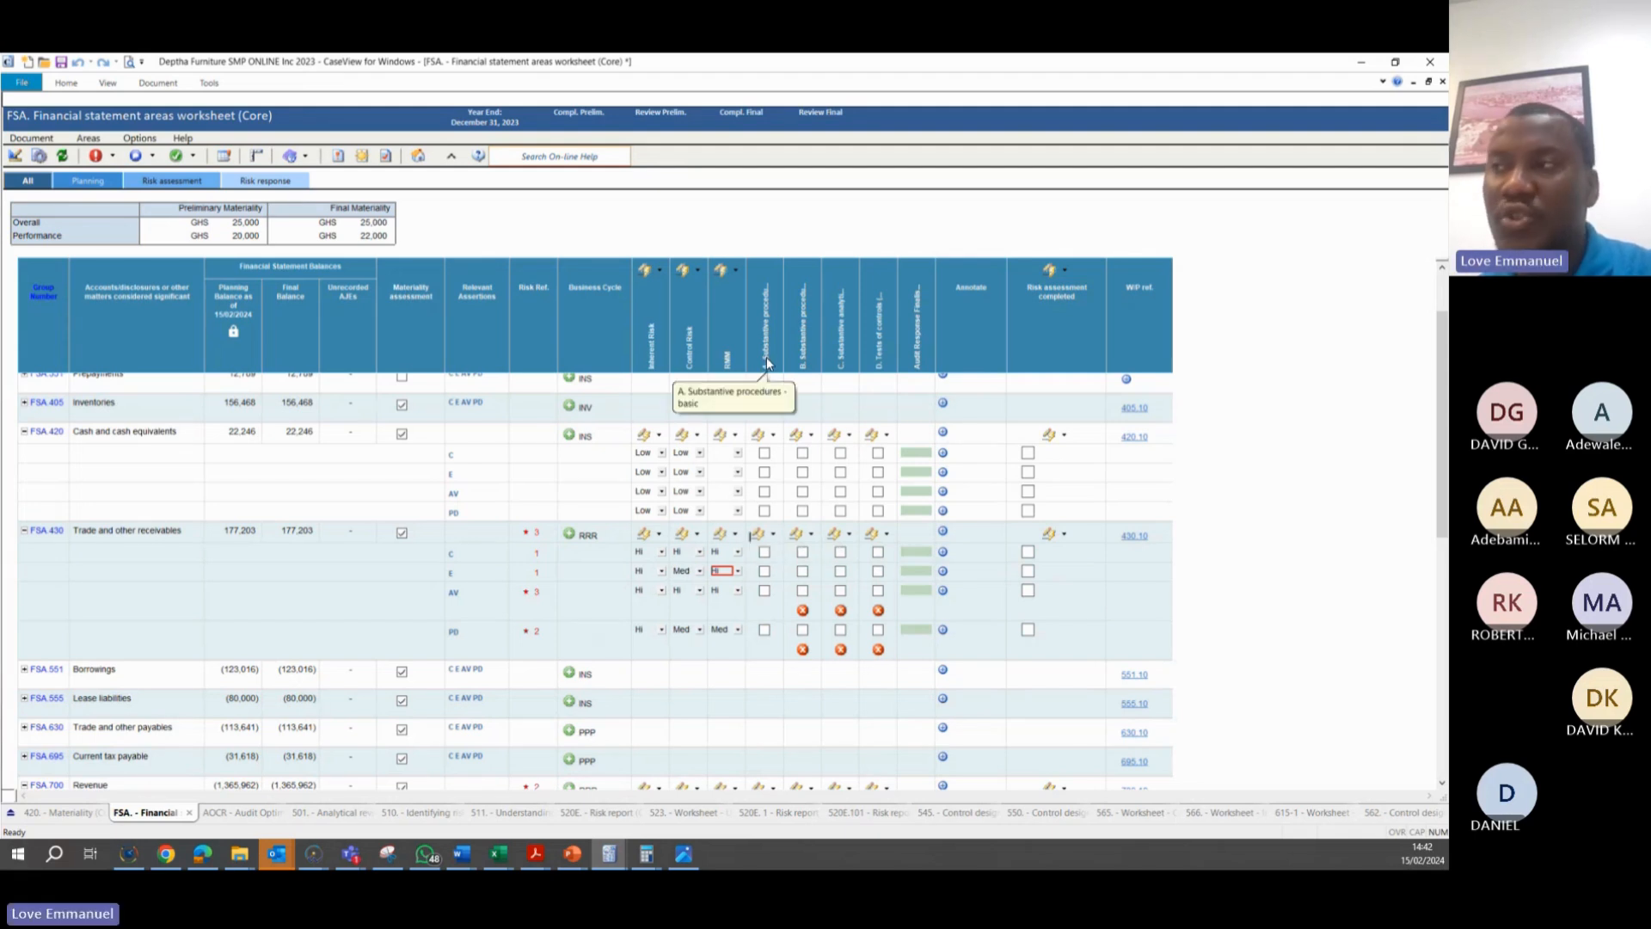
{"action": "left_click", "coordinate": [772, 533]}
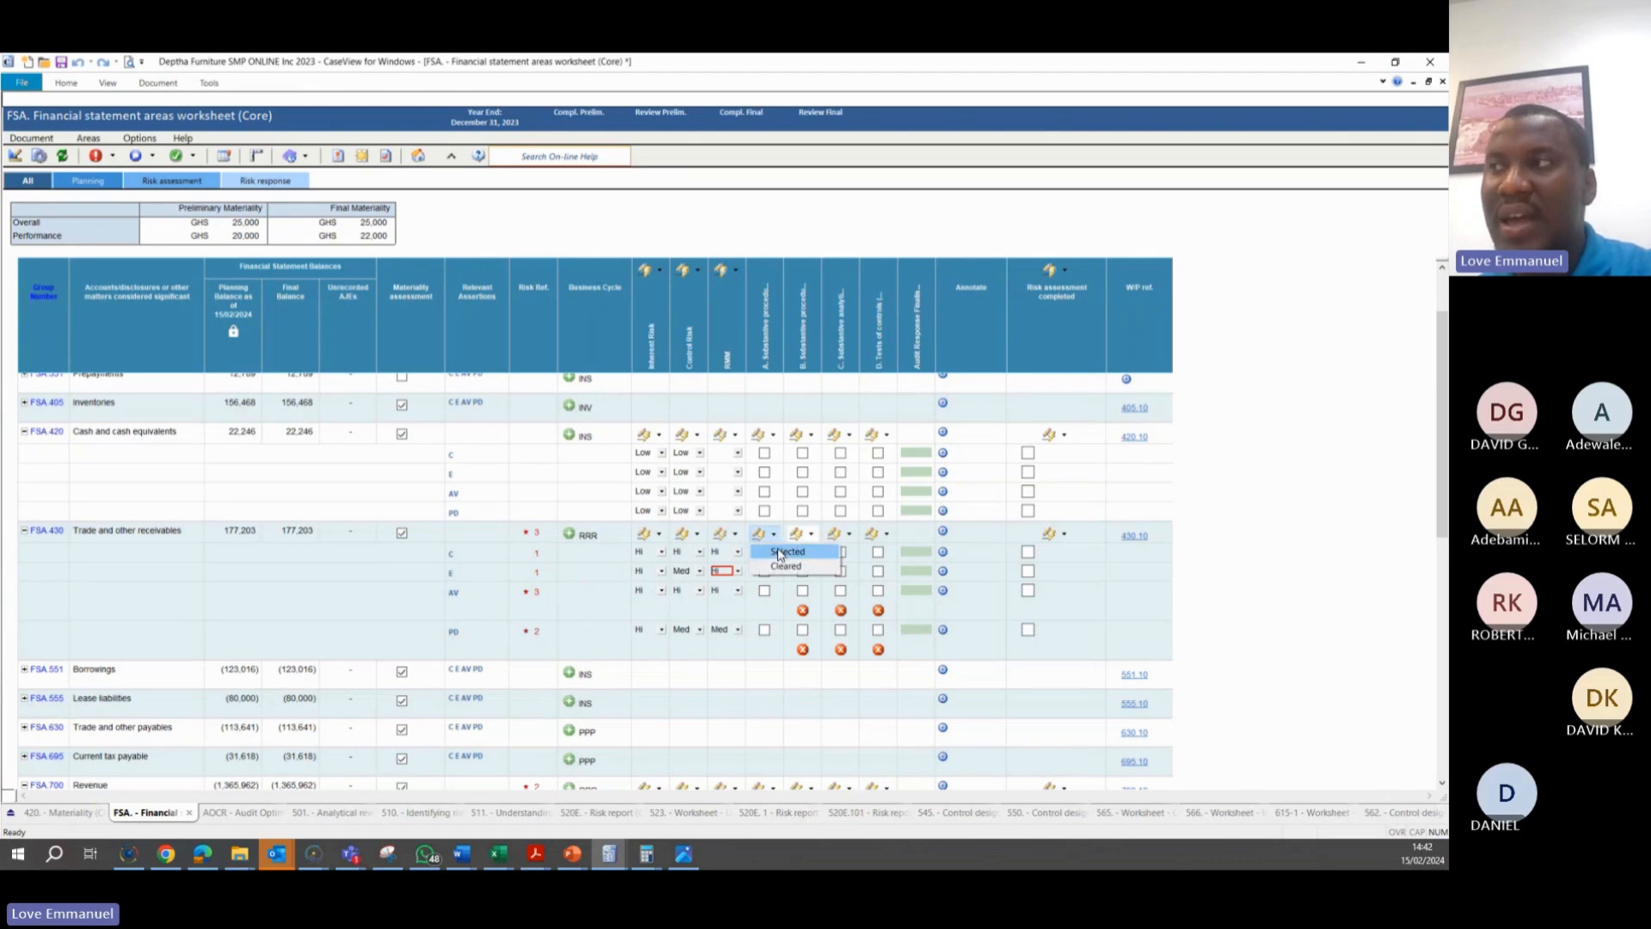
{"action": "left_click", "coordinate": [780, 552]}
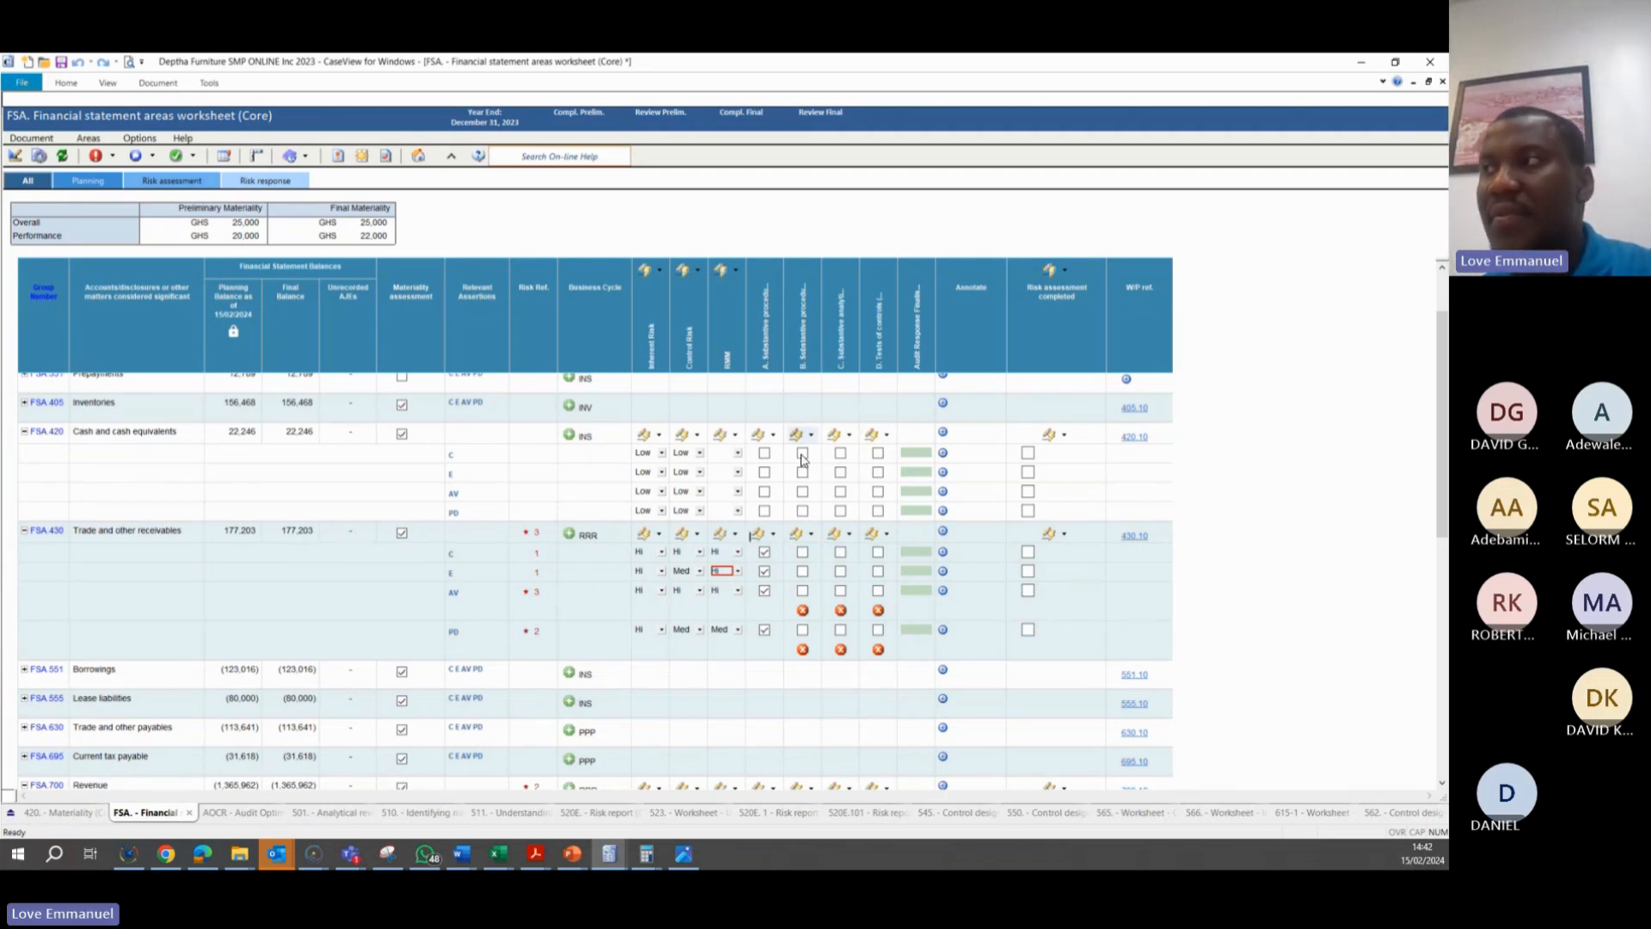
{"action": "left_click", "coordinate": [810, 534]}
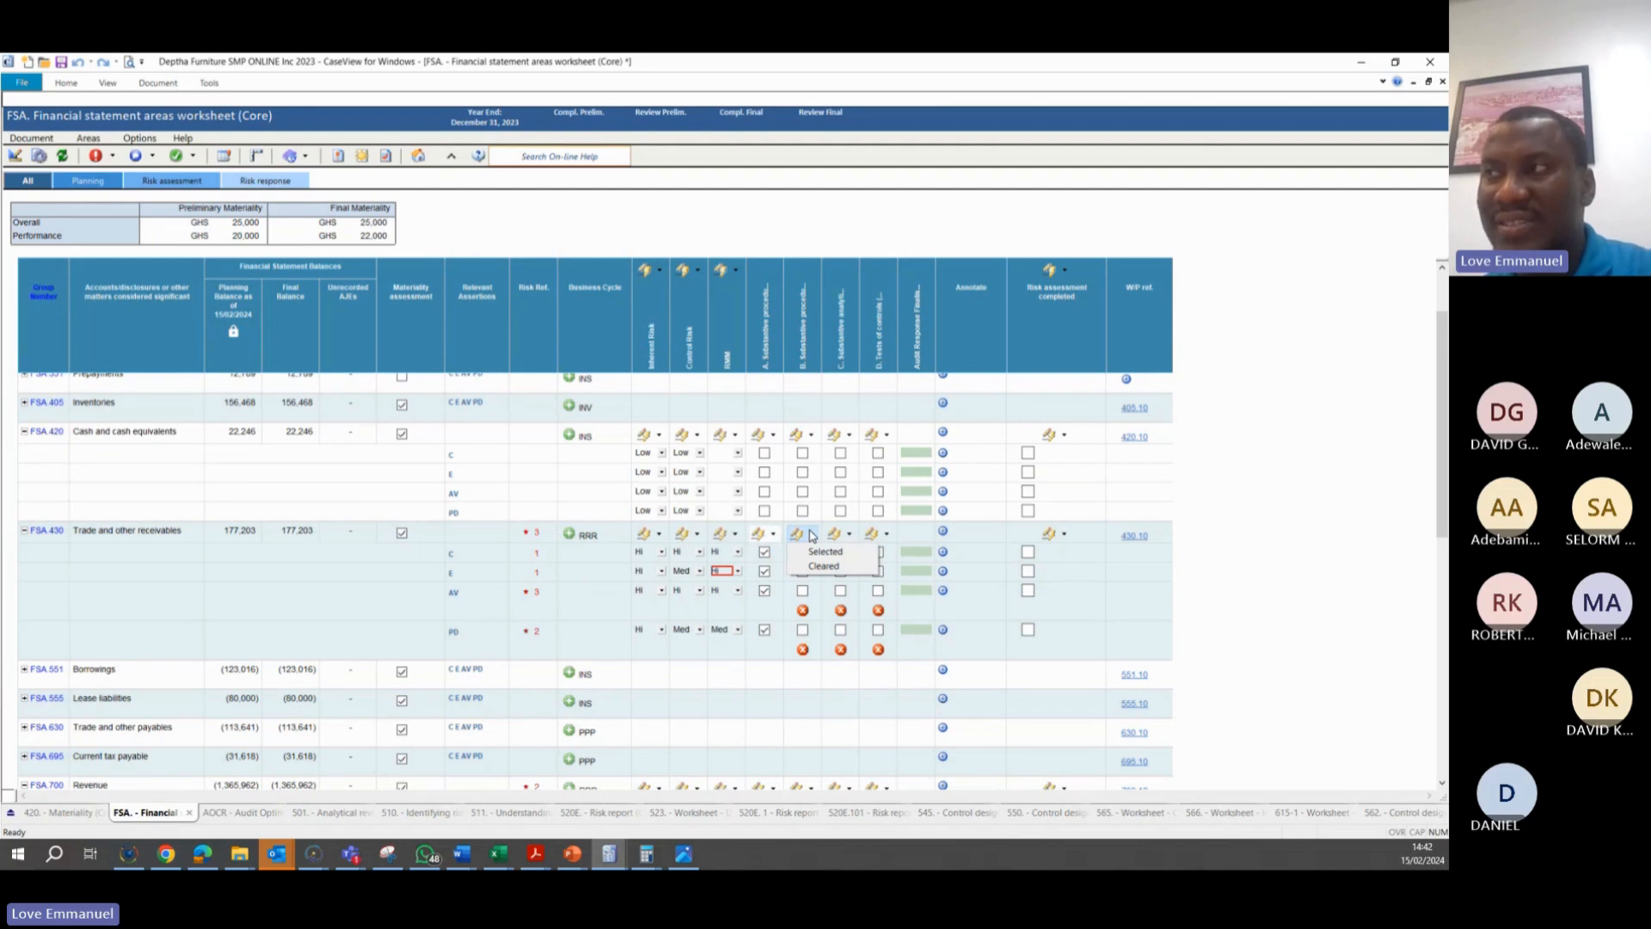
{"action": "left_click", "coordinate": [809, 551]}
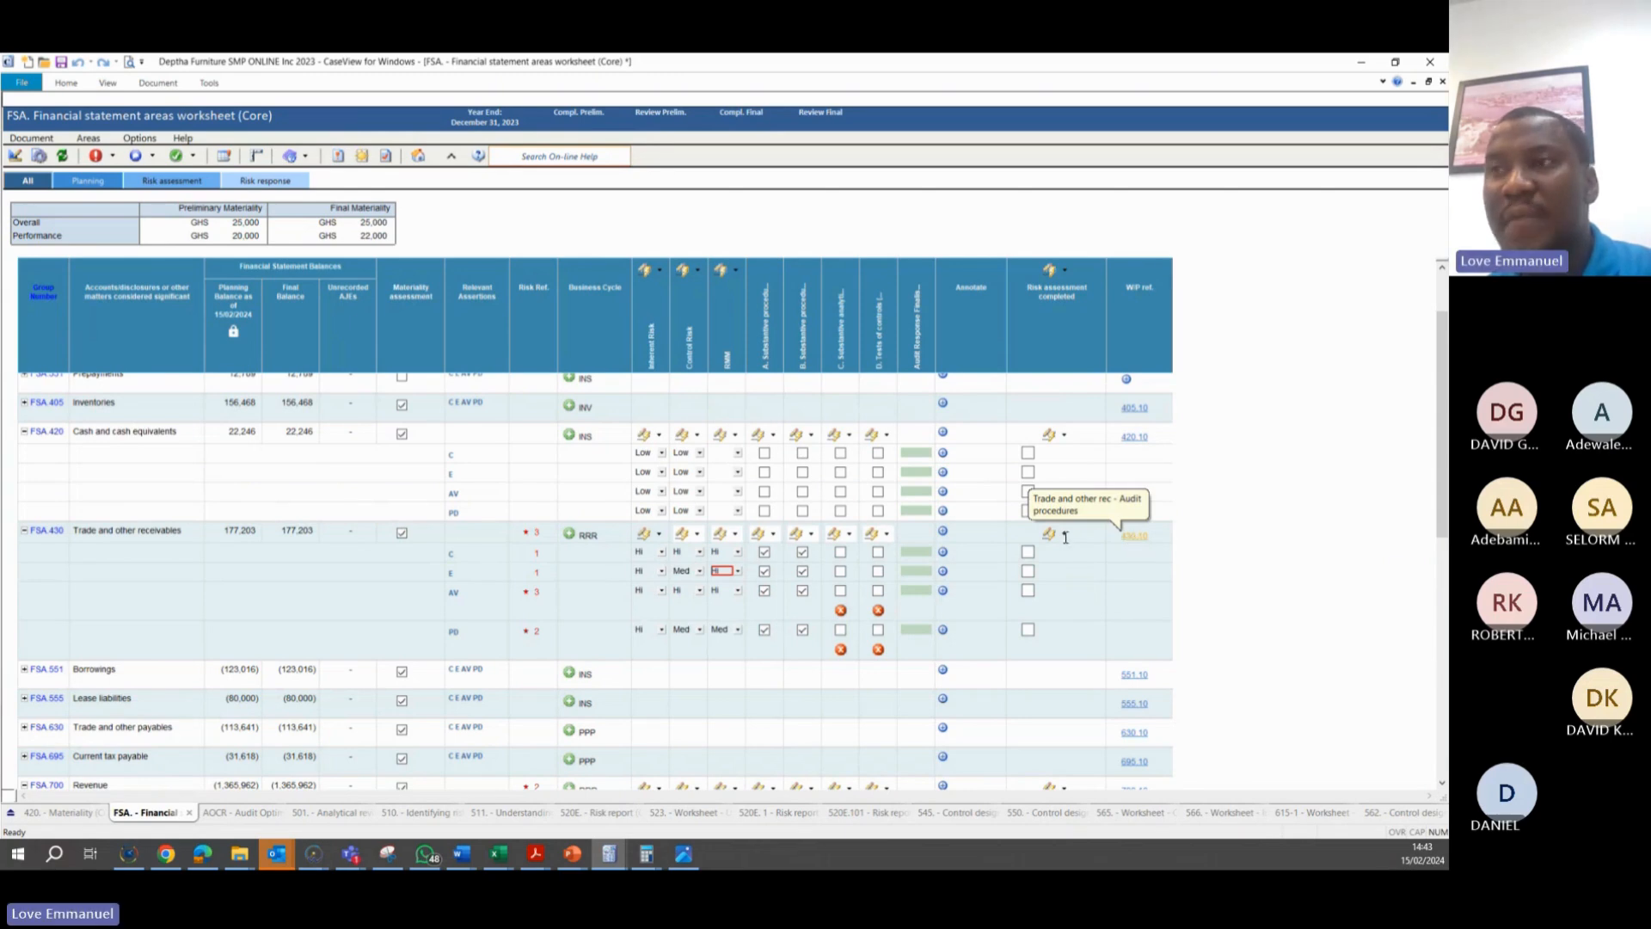
Open the 430.10 Trade and other receivables audit procedures document linked from the worksheet
{"action": "left_click", "coordinate": [1129, 538]}
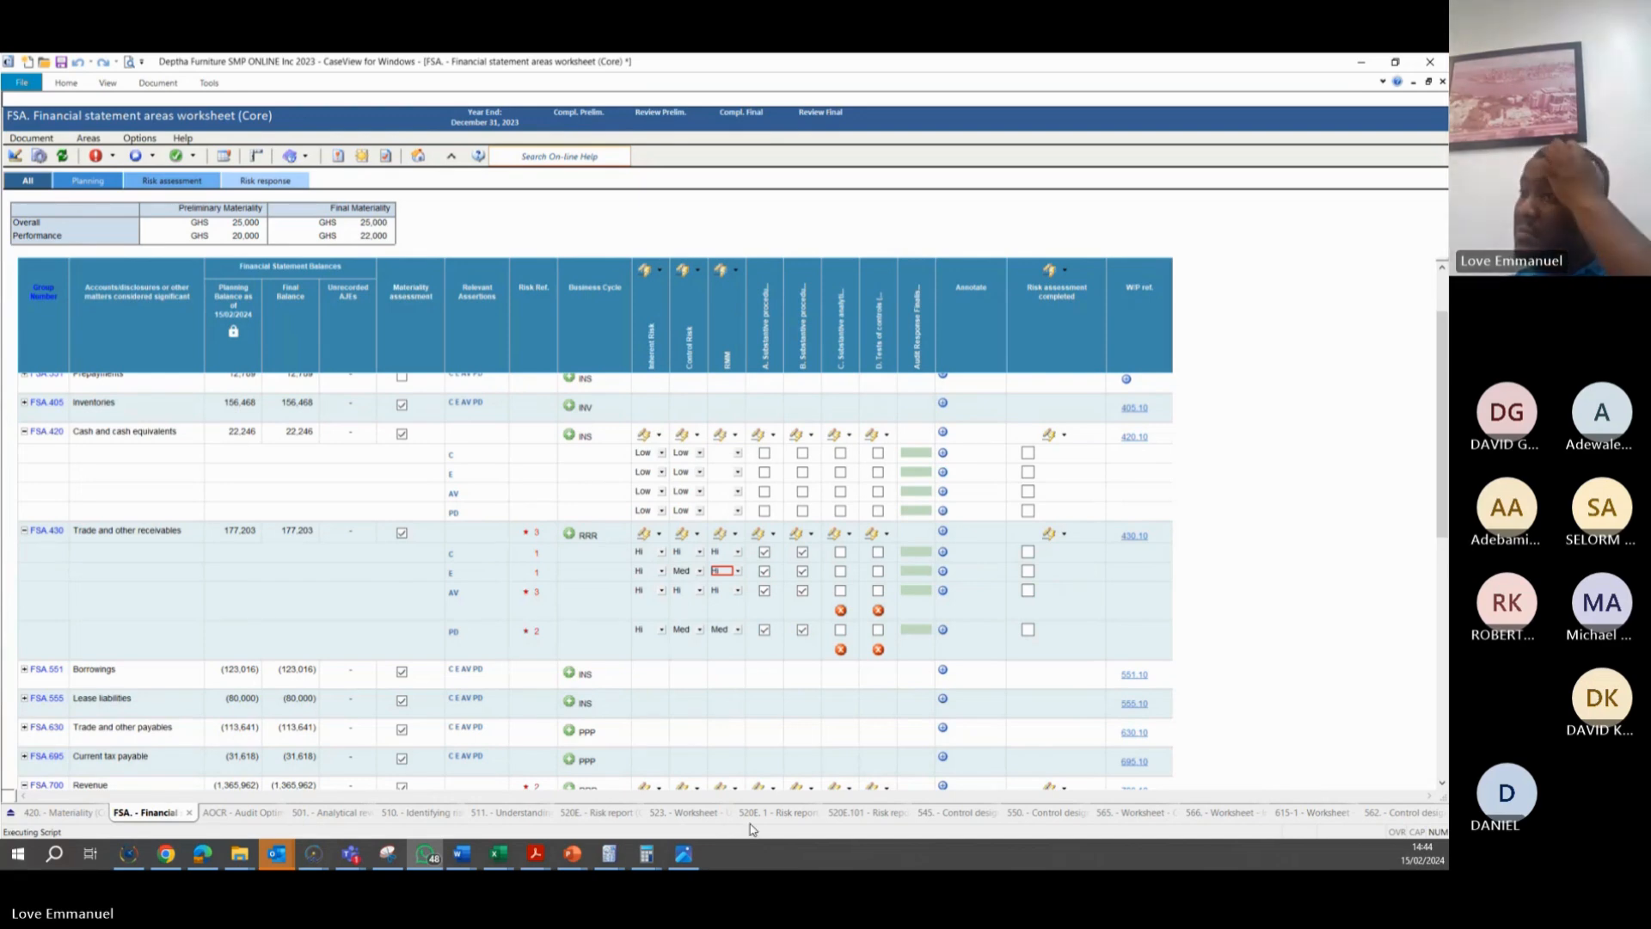
{"action": "left_click", "coordinate": [1134, 535]}
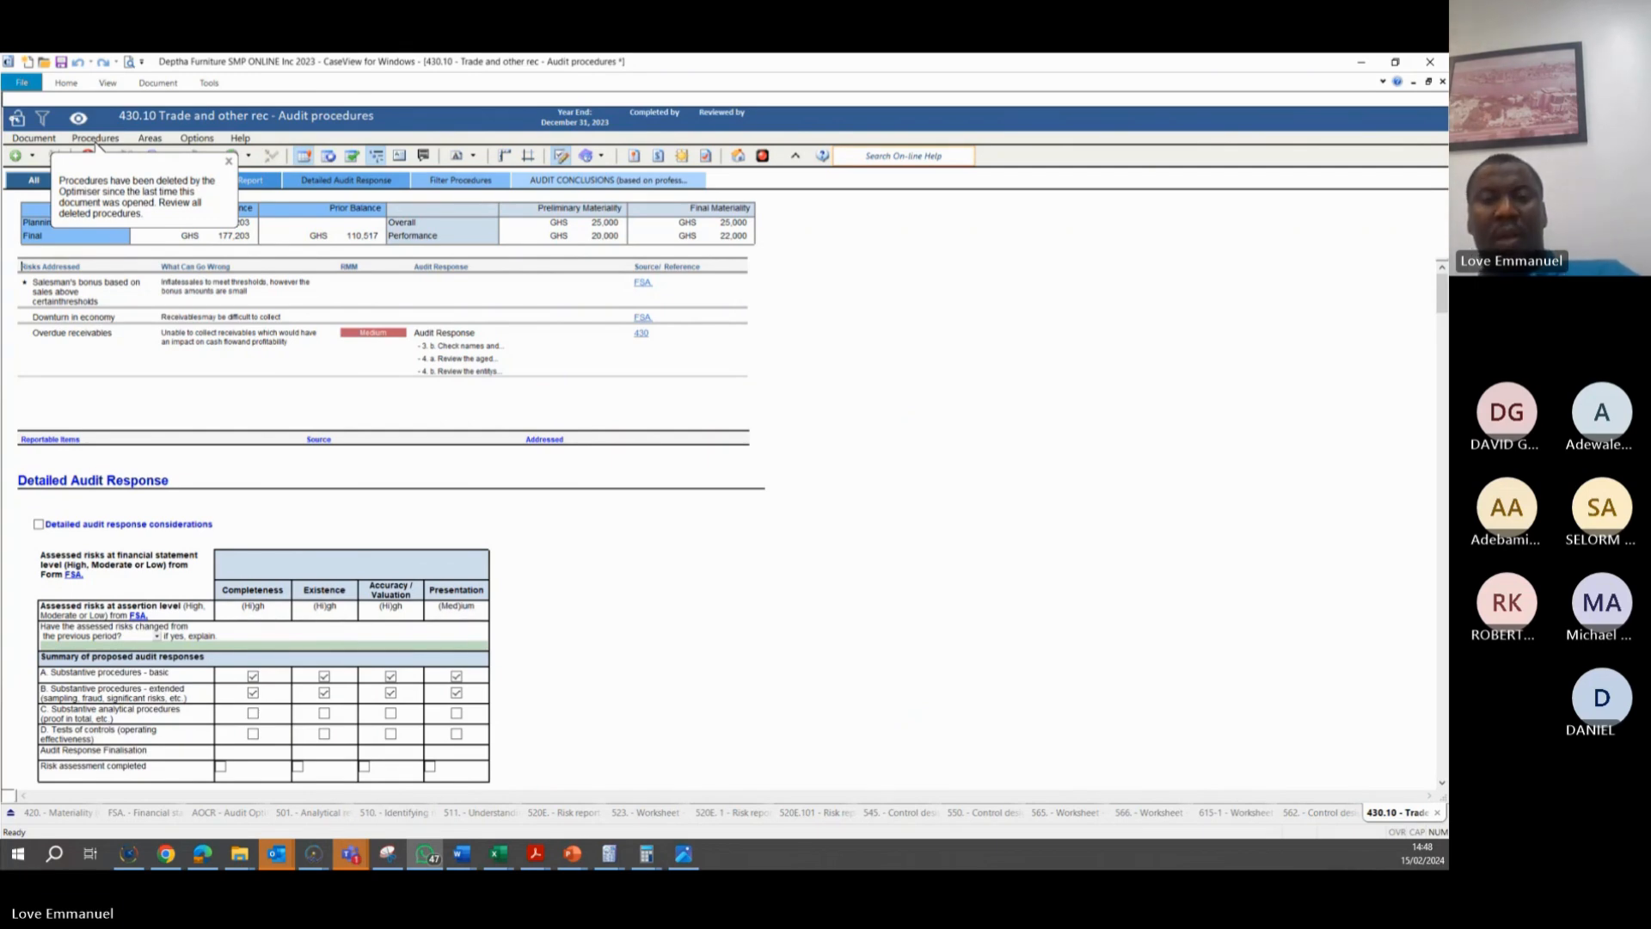
{"action": "key", "text": "super+d"}
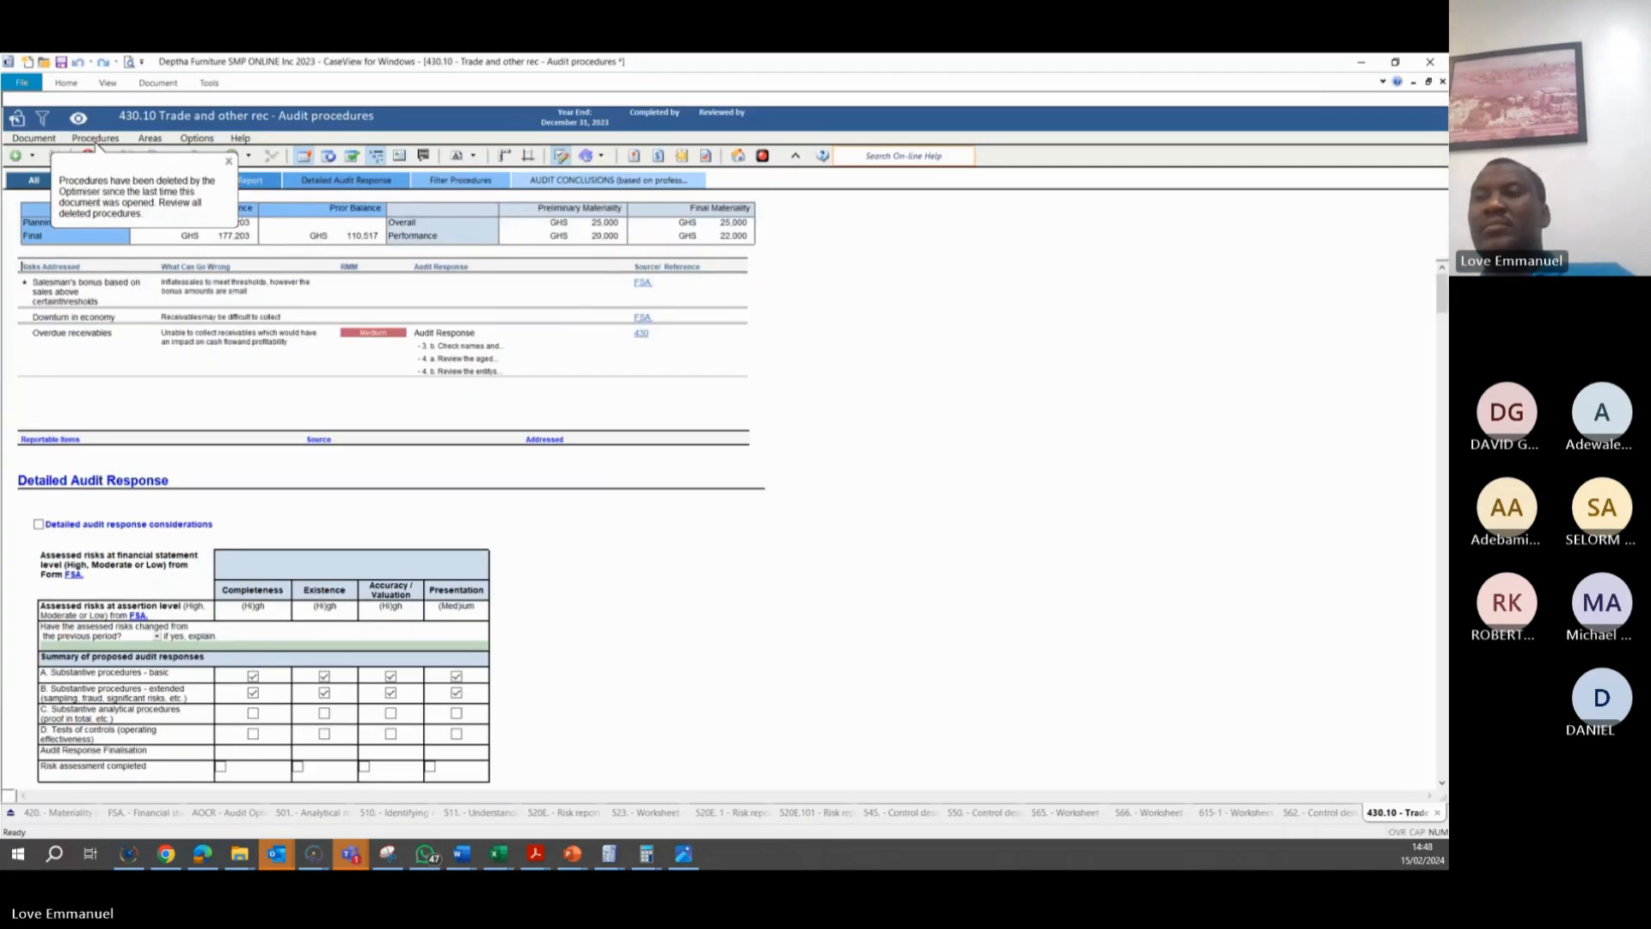